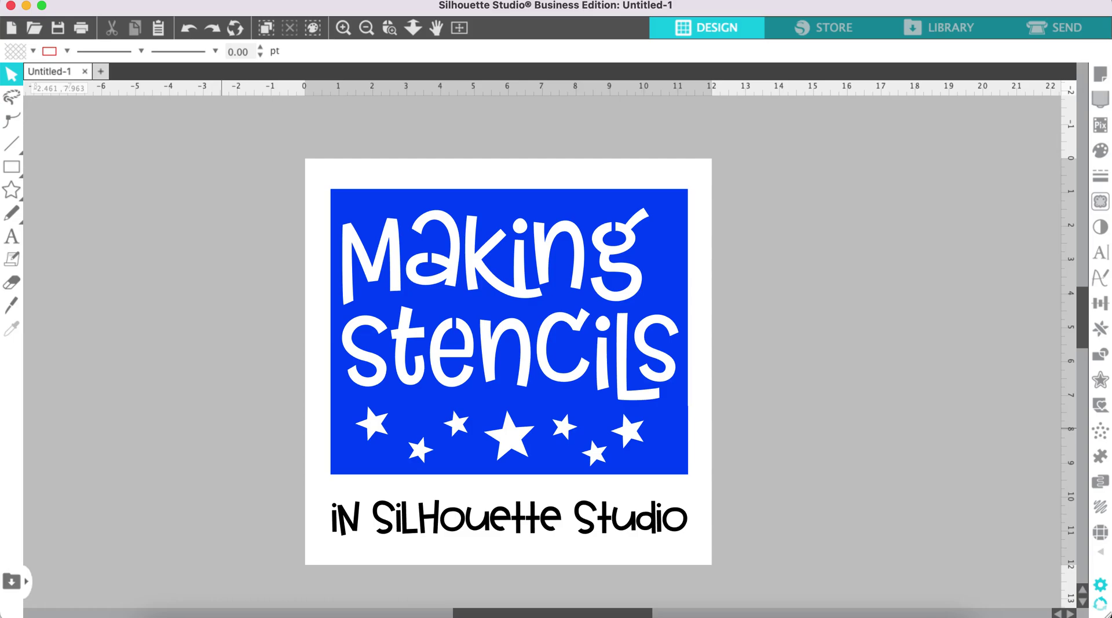
Add the text 'Making' and 'Stencils' on two lines near the top of the page.
left_click(10, 238)
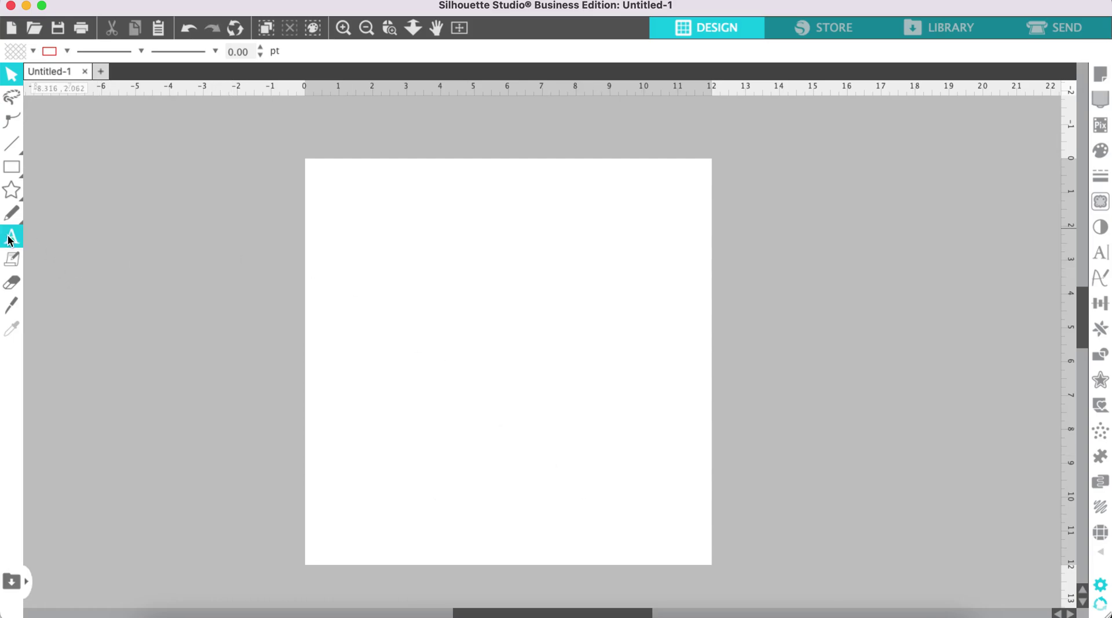
left_click(422, 225)
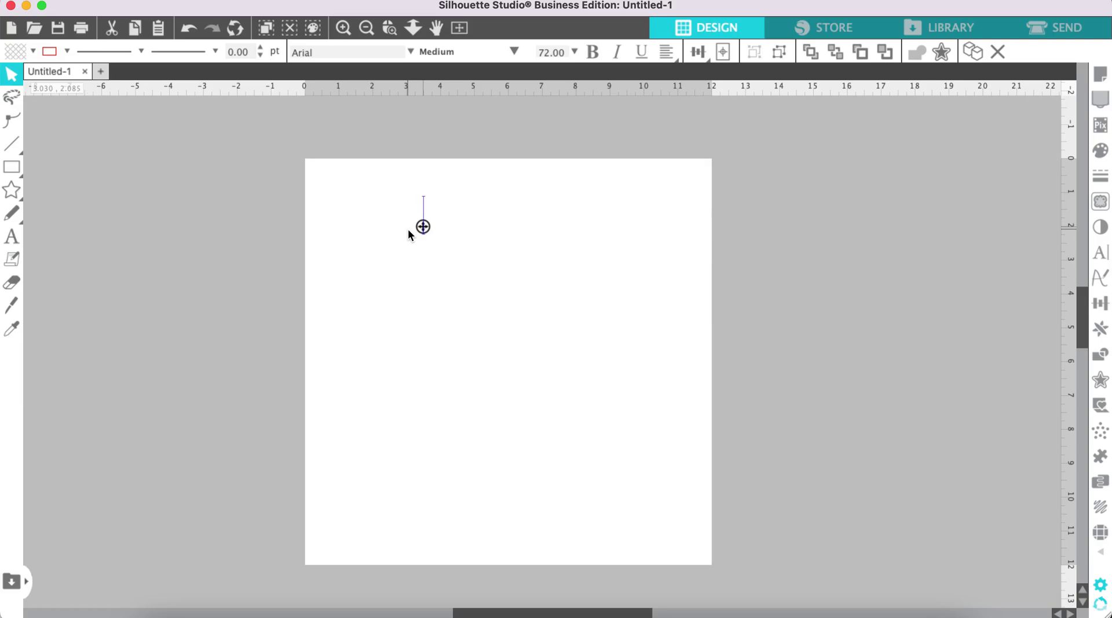
type("Making")
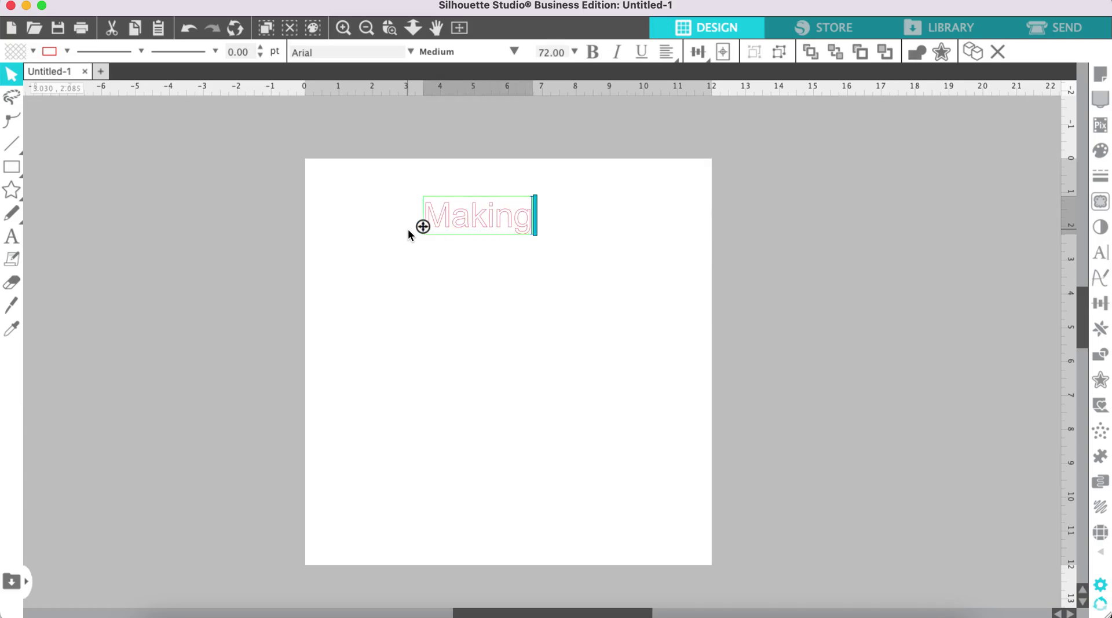
key("Return")
type("Stenc")
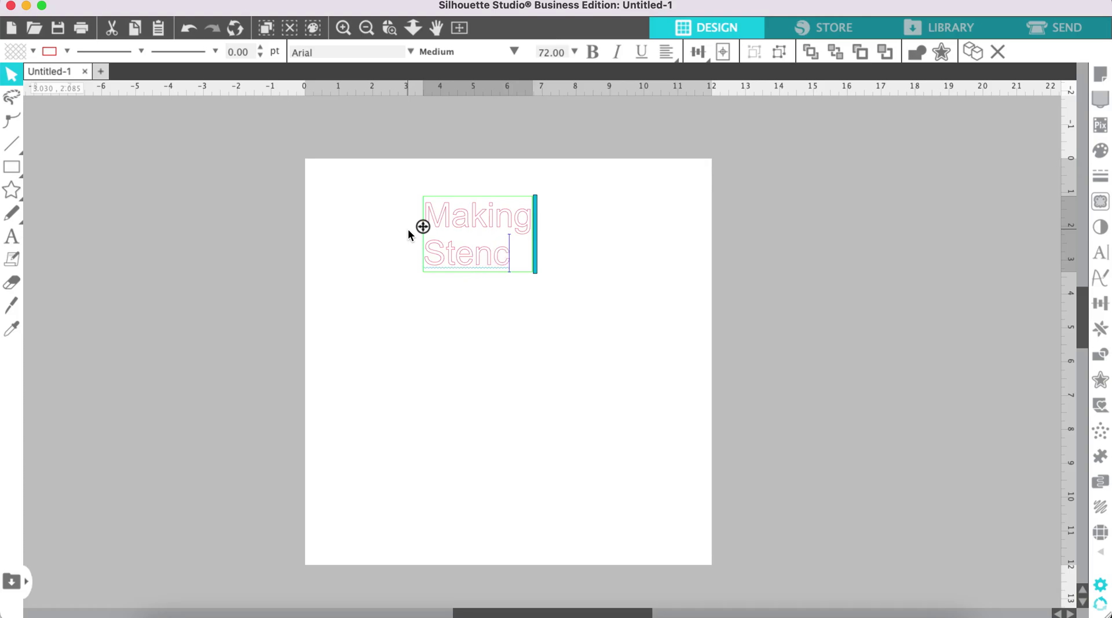
type("ils")
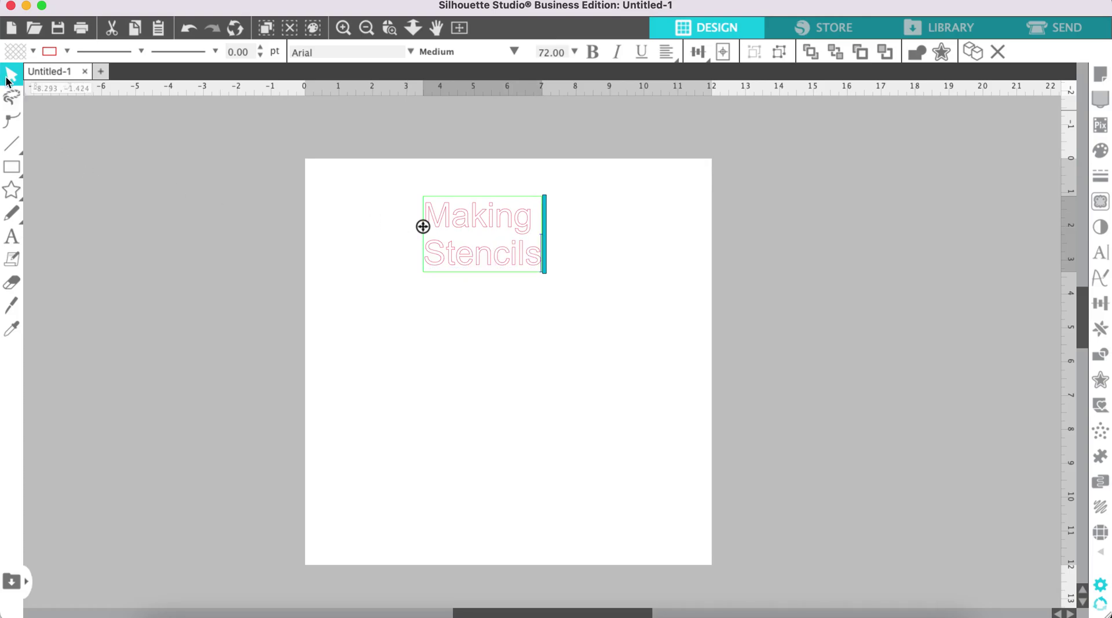
Enlarge the two-line text block to about 7.5 inches wide.
left_click(8, 80)
double_click(482, 258)
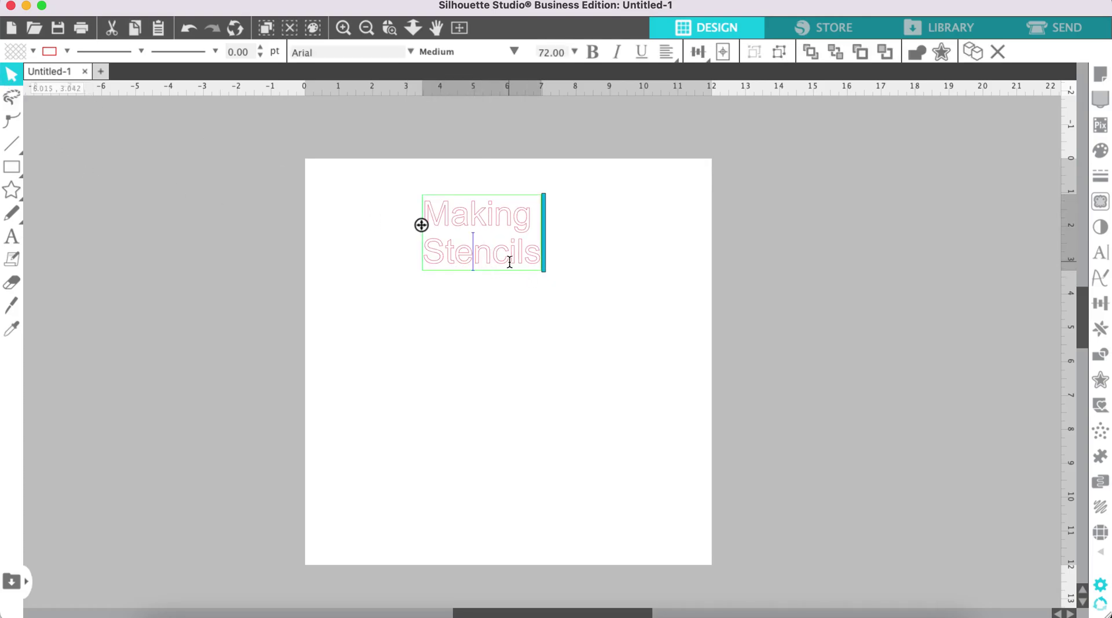
key("Escape")
left_click(495, 254)
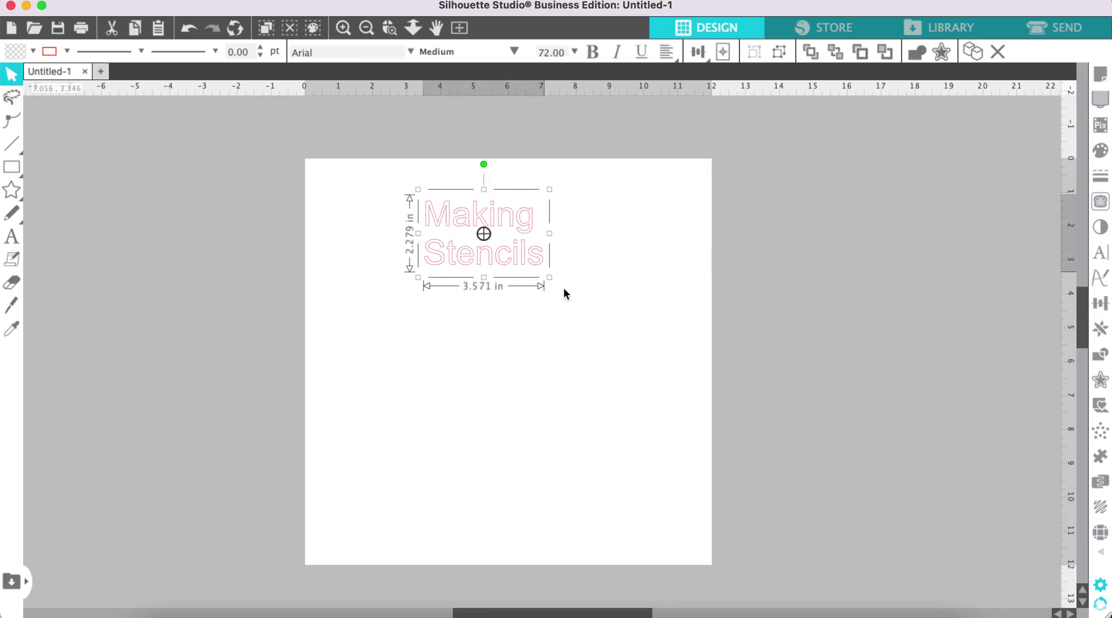
mouse_move(549, 277)
left_mouse_down()
mouse_move(670, 369)
mouse_move(600, 349)
left_mouse_up()
Switch the text to the Bestie Forever font and resize it to about 8.3 by 4.6 inches.
left_click(412, 52)
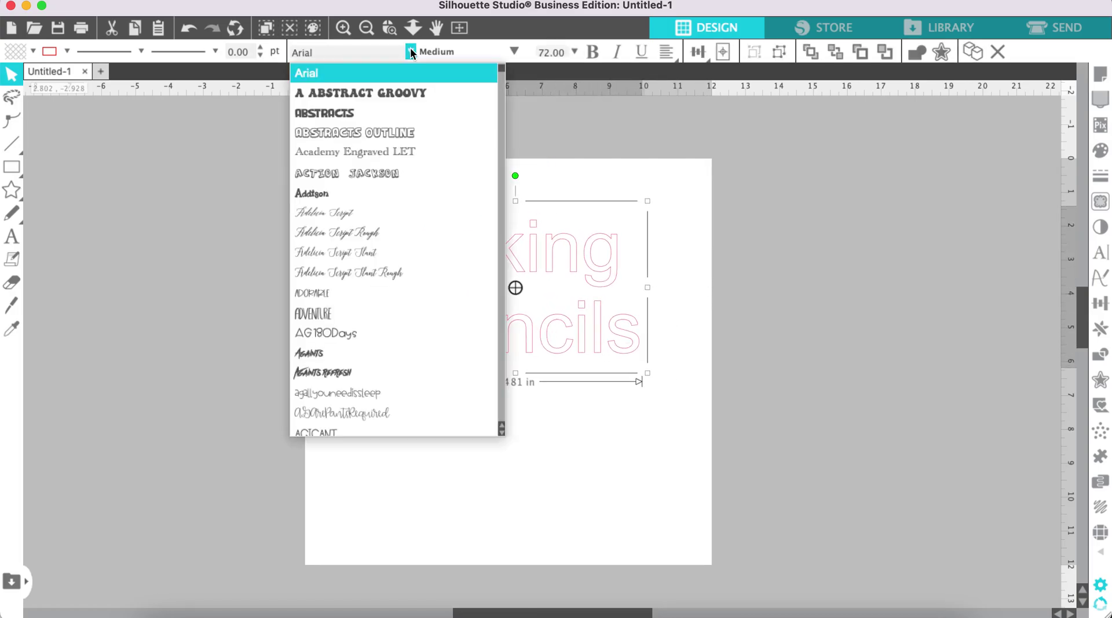
scroll(394, 202, "down", 3)
scroll(395, 203, "down", 3)
scroll(388, 263, "down", 2)
scroll(388, 263, "down", 1)
scroll(388, 263, "down", 1)
scroll(388, 265, "down", 1)
scroll(386, 265, "up", 10)
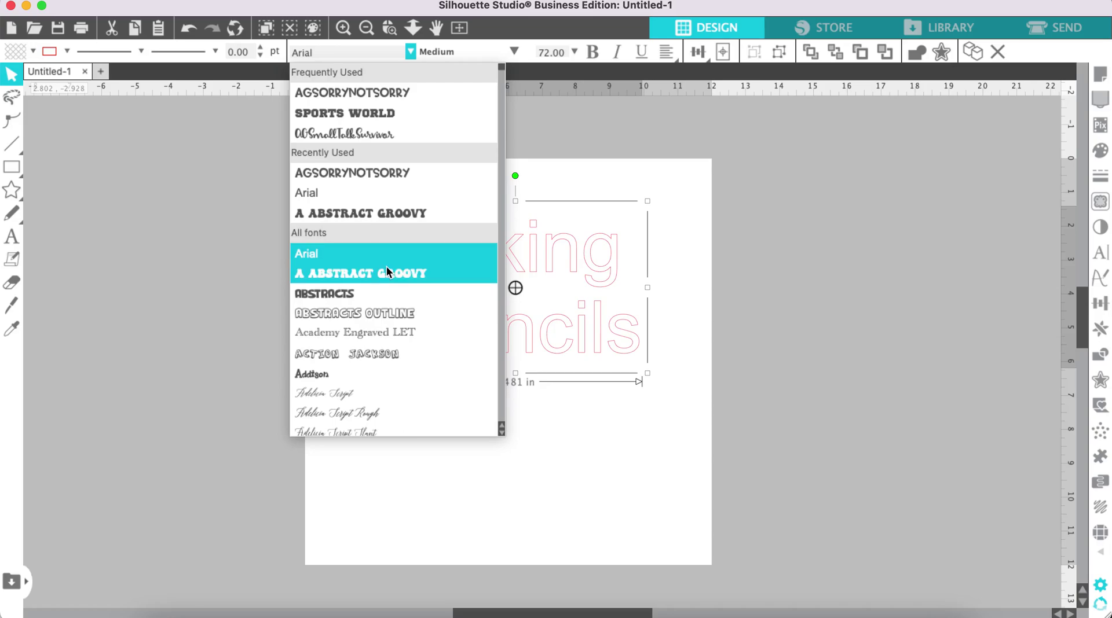
scroll(387, 266, "down", 2)
scroll(387, 266, "down", 5)
left_click(604, 353)
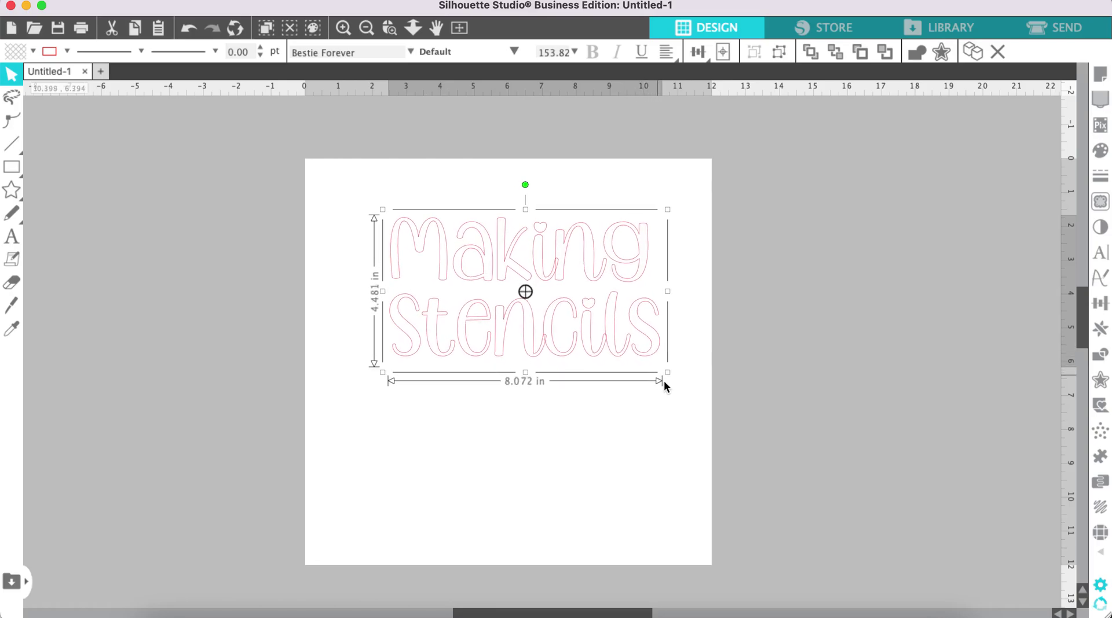
left_click_drag(637, 360, 672, 379)
left_click_drag(647, 331, 624, 328)
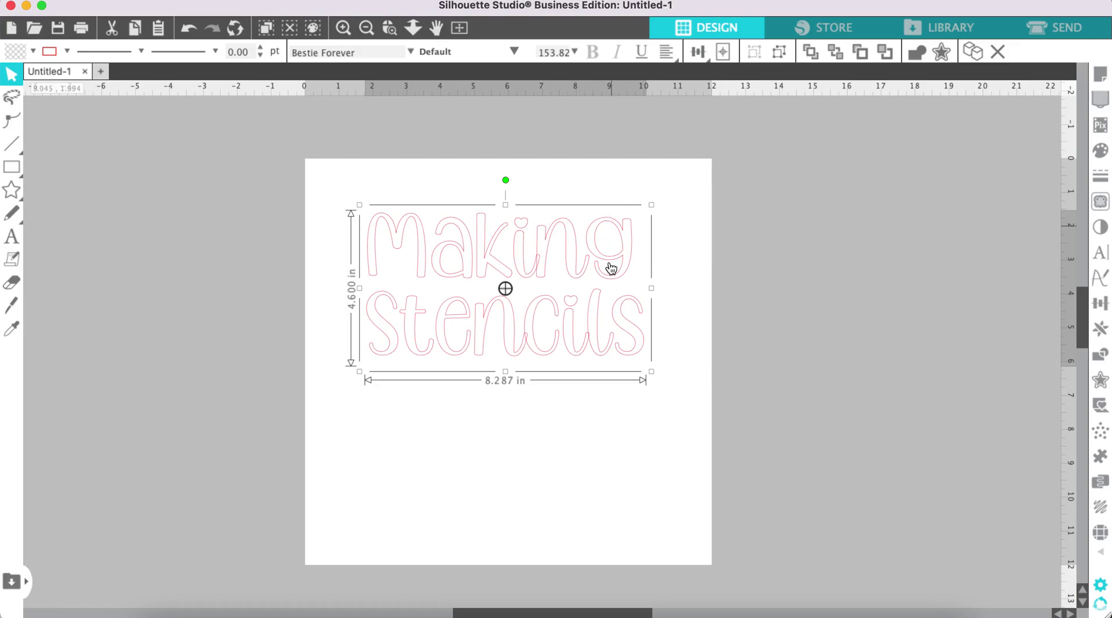
Fill the Making Stencils lettering solid green and set its line colour to none.
left_click(1098, 154)
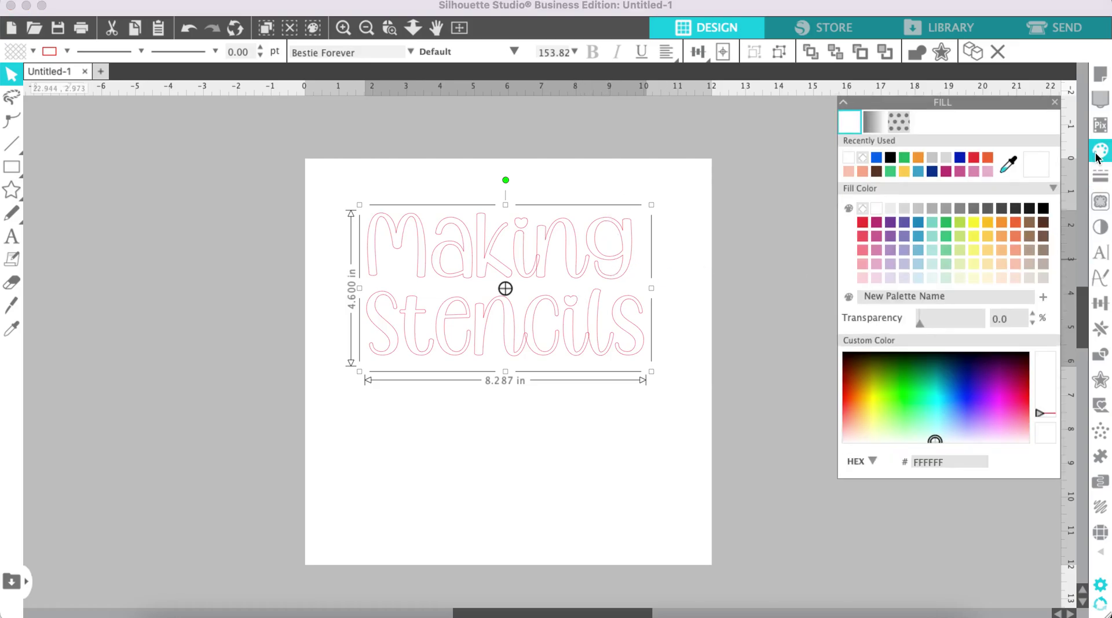
left_click(903, 160)
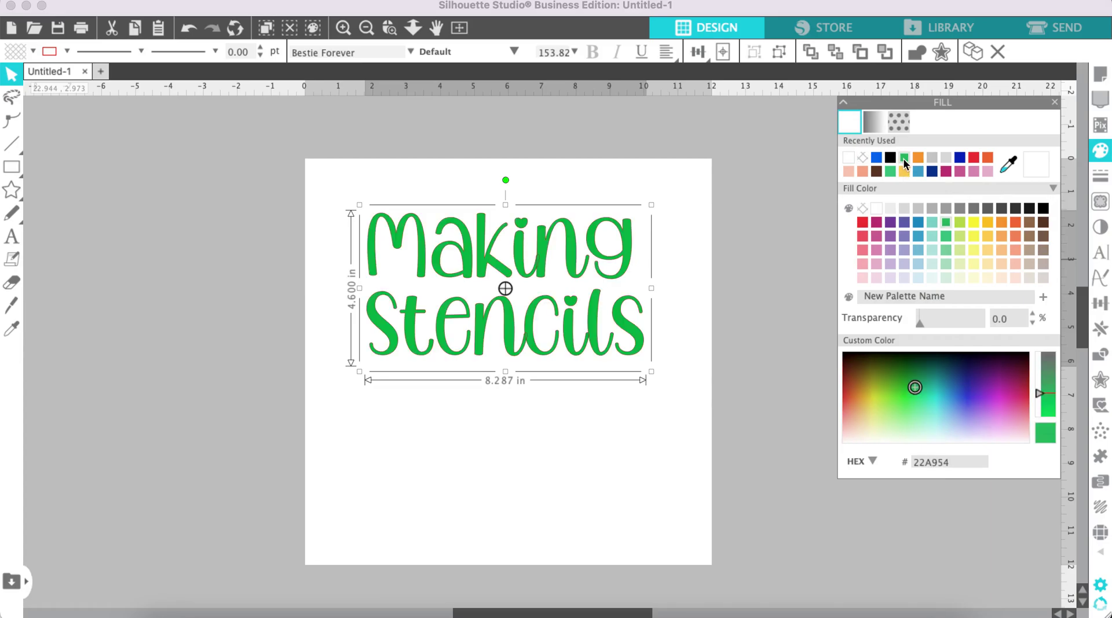
left_click(1099, 177)
left_click(872, 126)
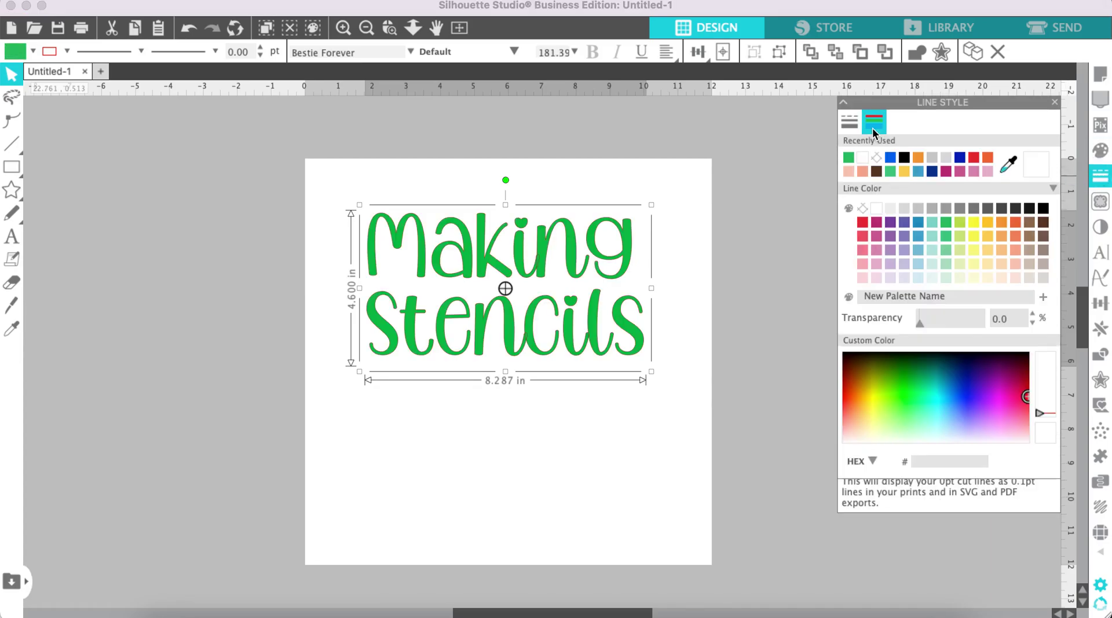
left_click(877, 157)
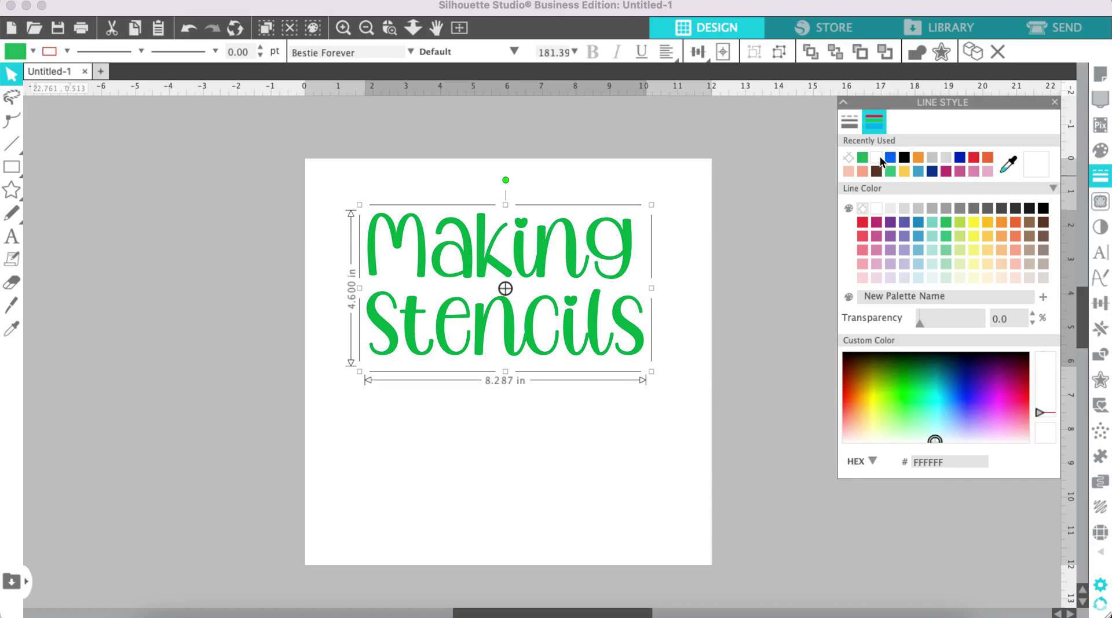
left_click(1100, 362)
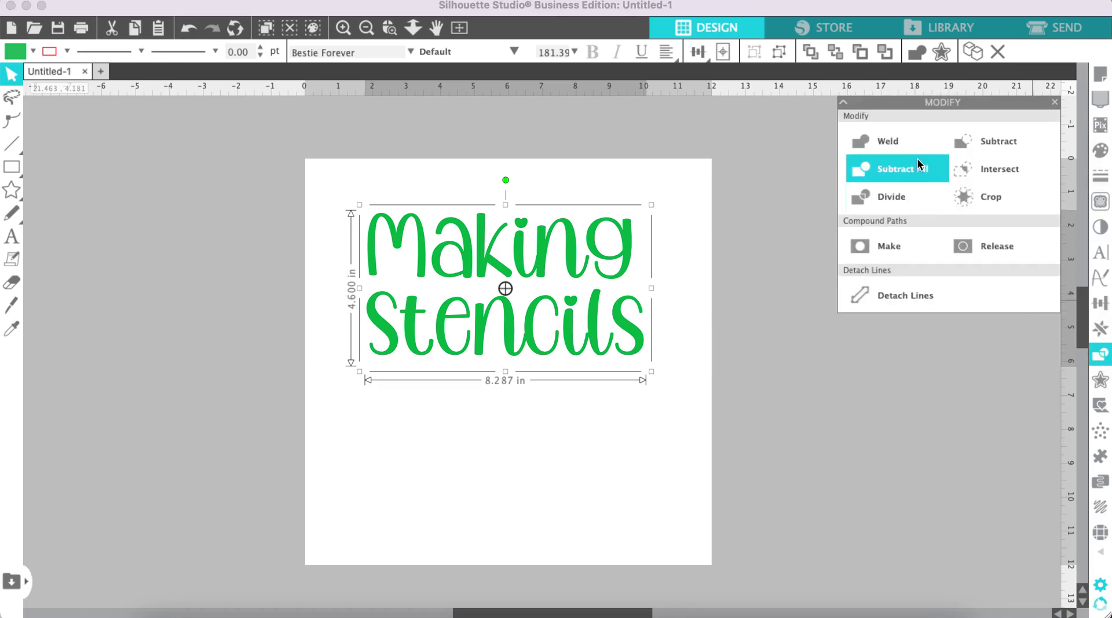
Weld the lettering into one compound path and nudge it slightly upward.
left_click(898, 139)
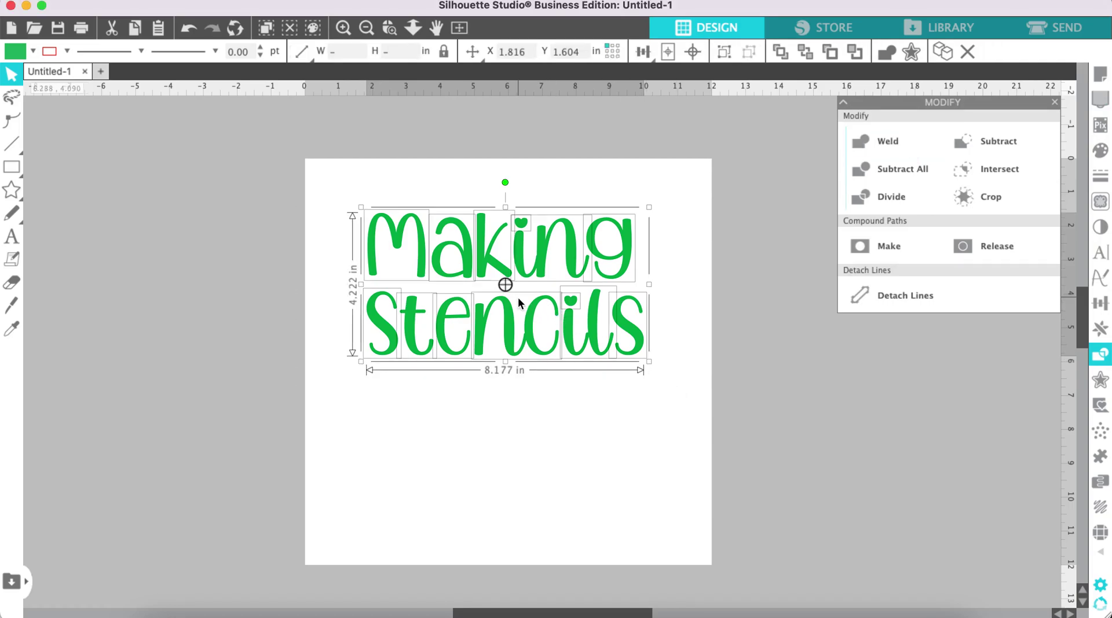
right_click(535, 323)
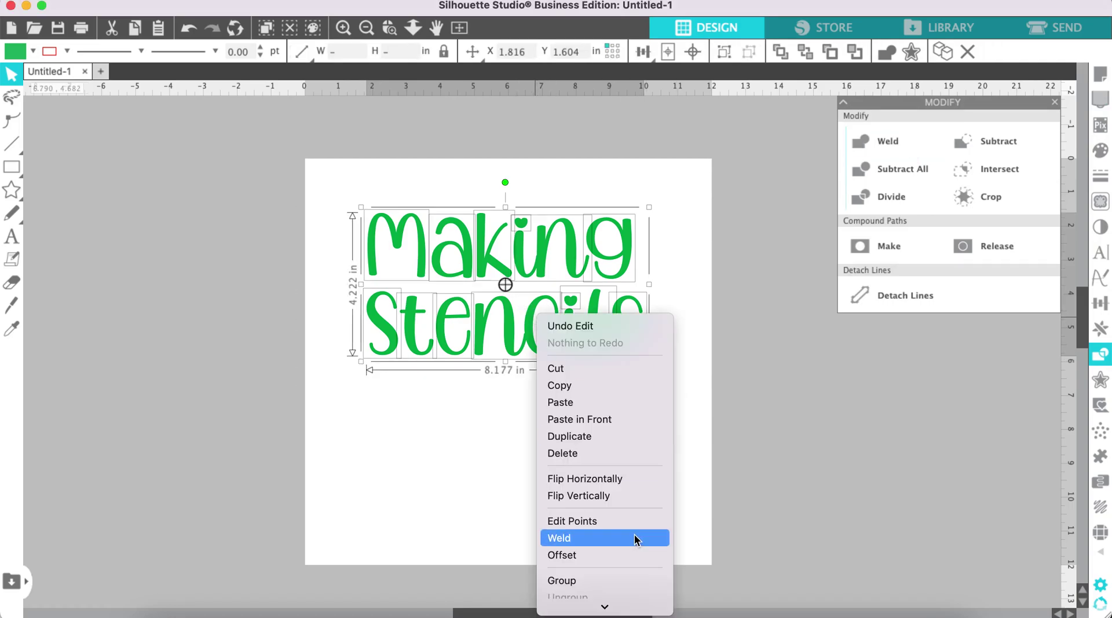
left_click(620, 477)
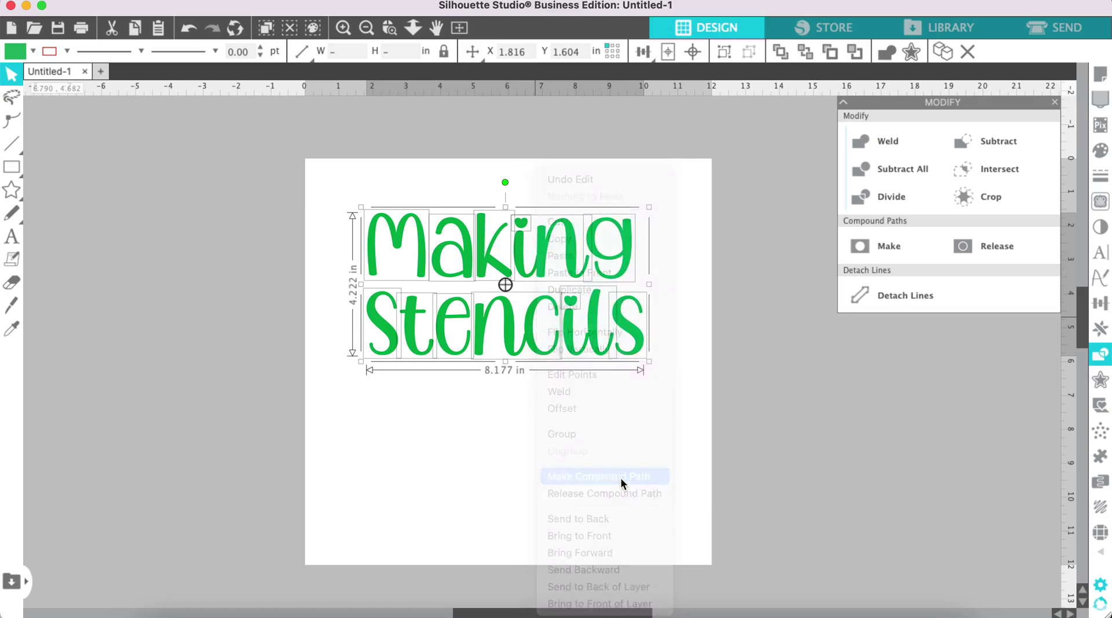
left_click(610, 469)
left_click_drag(581, 358, 582, 340)
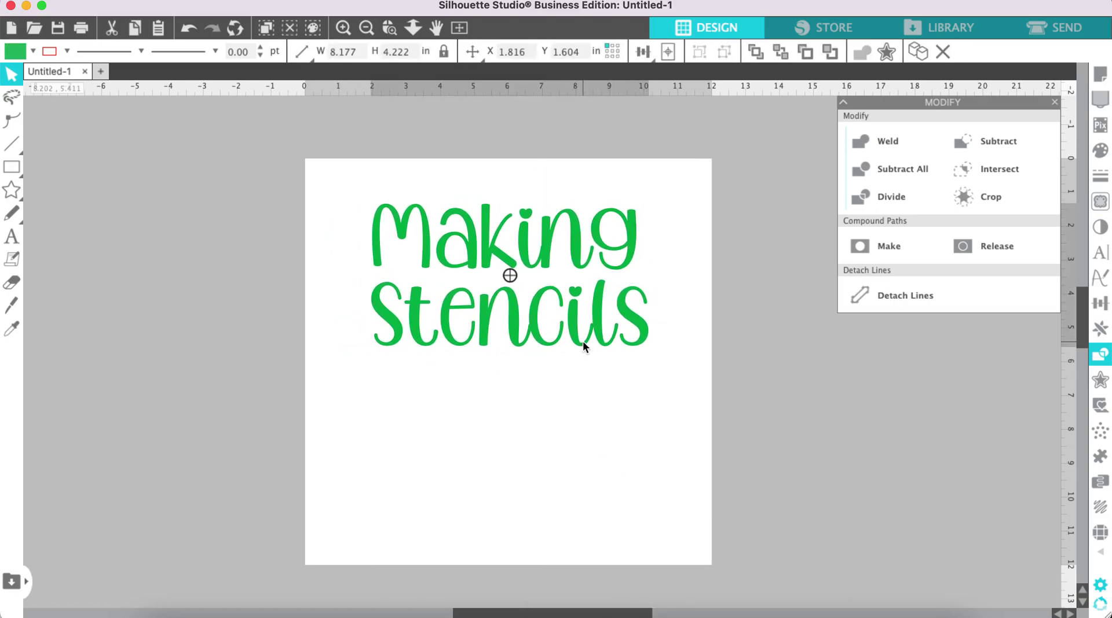
left_click(582, 341)
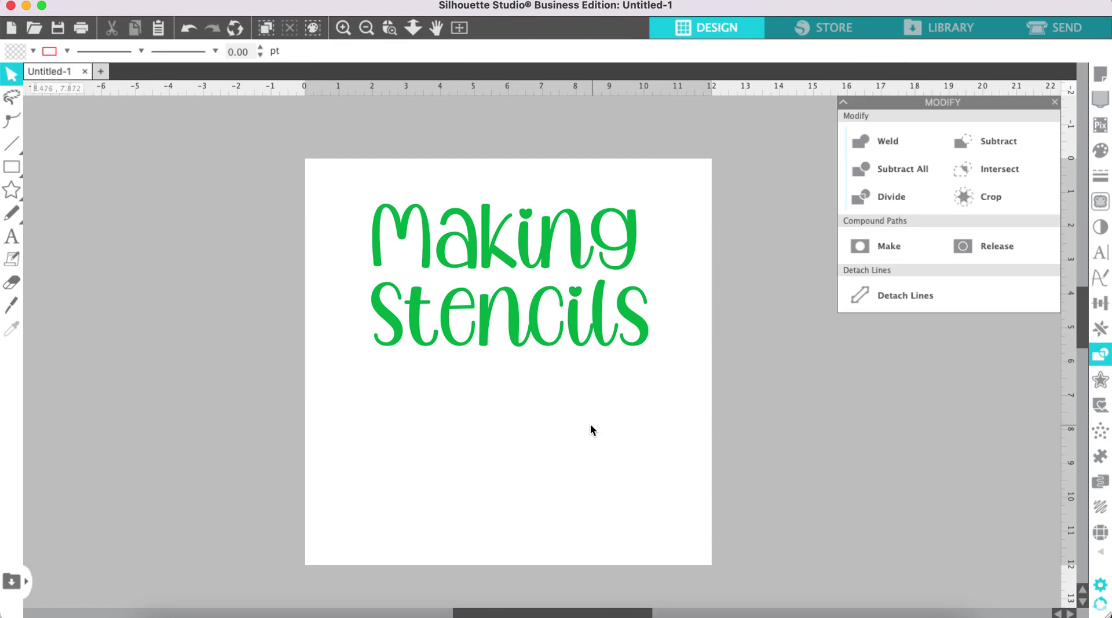
Draw a rectangle about 10.4 by 6.7 inches around the lettering.
left_click(13, 168)
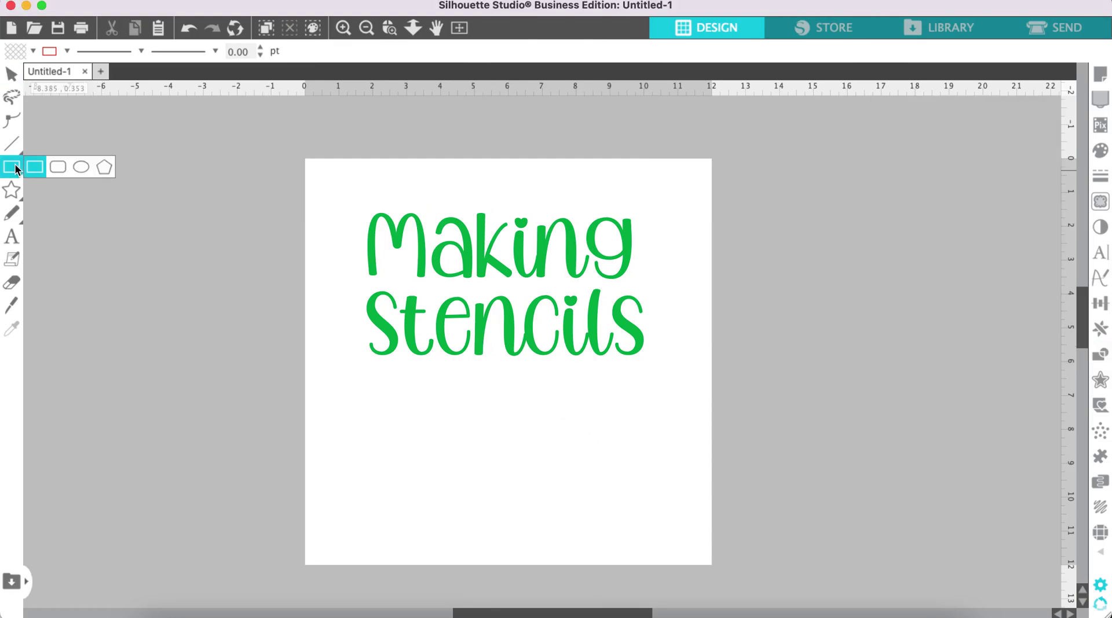
left_click(33, 167)
mouse_move(336, 191)
left_mouse_down()
mouse_move(616, 357)
mouse_move(681, 380)
mouse_move(689, 419)
left_mouse_up()
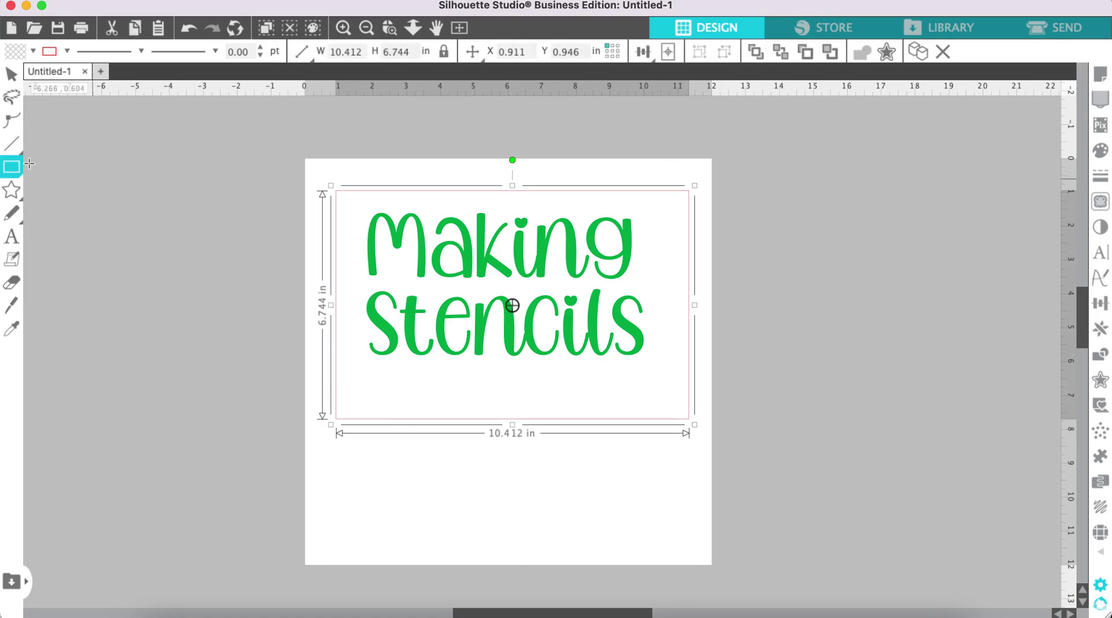
left_click(9, 75)
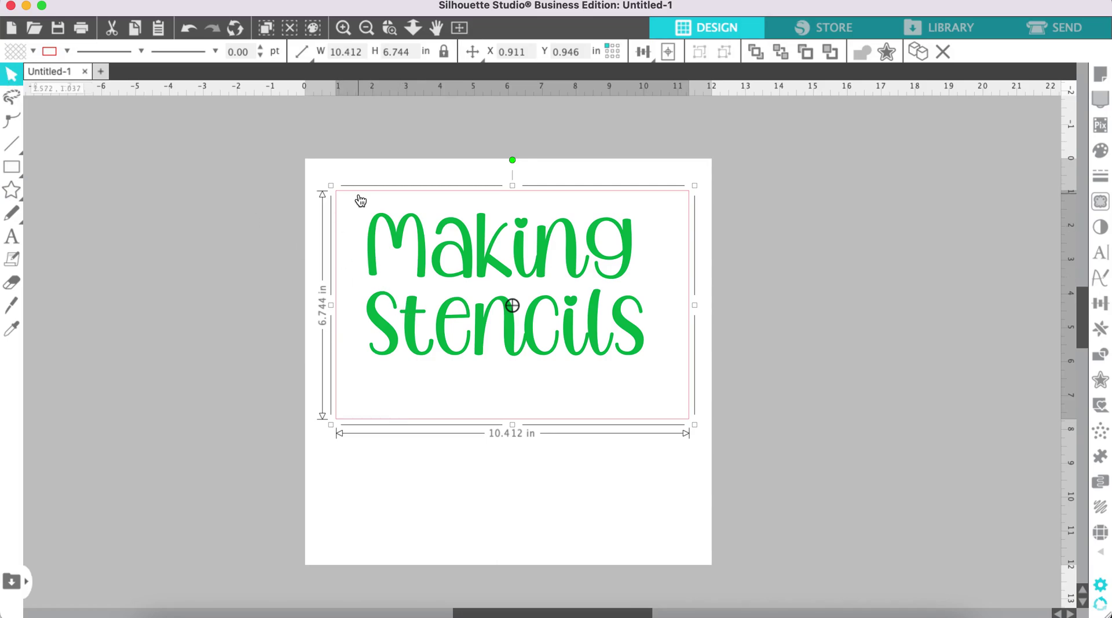
Fill the rectangle blue and give it no outline colour.
left_click(1101, 151)
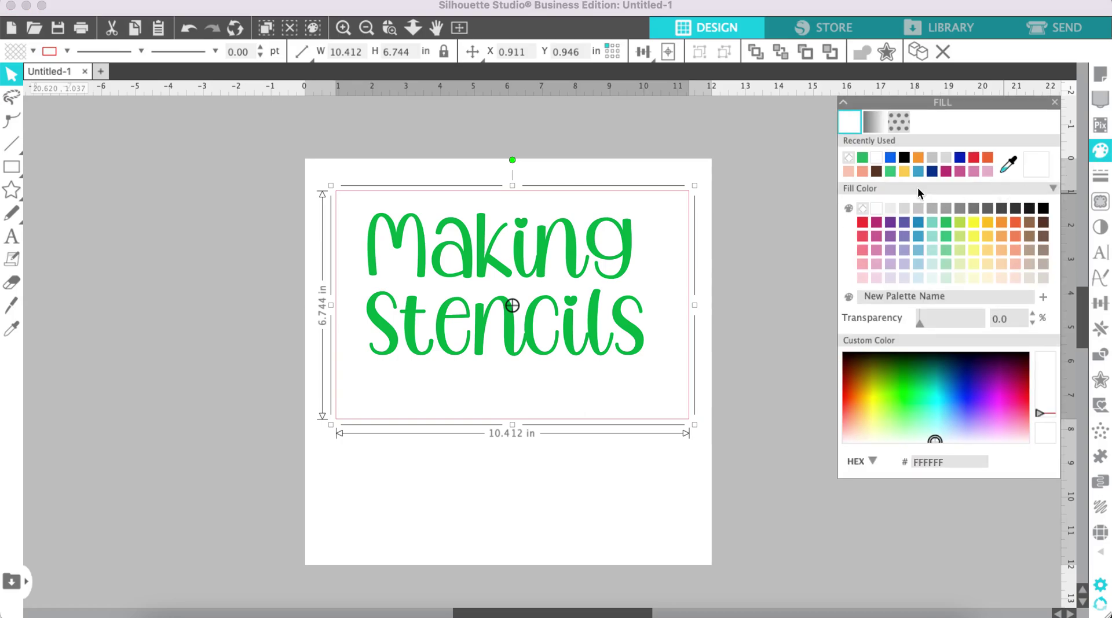
left_click(848, 157)
left_click(1100, 176)
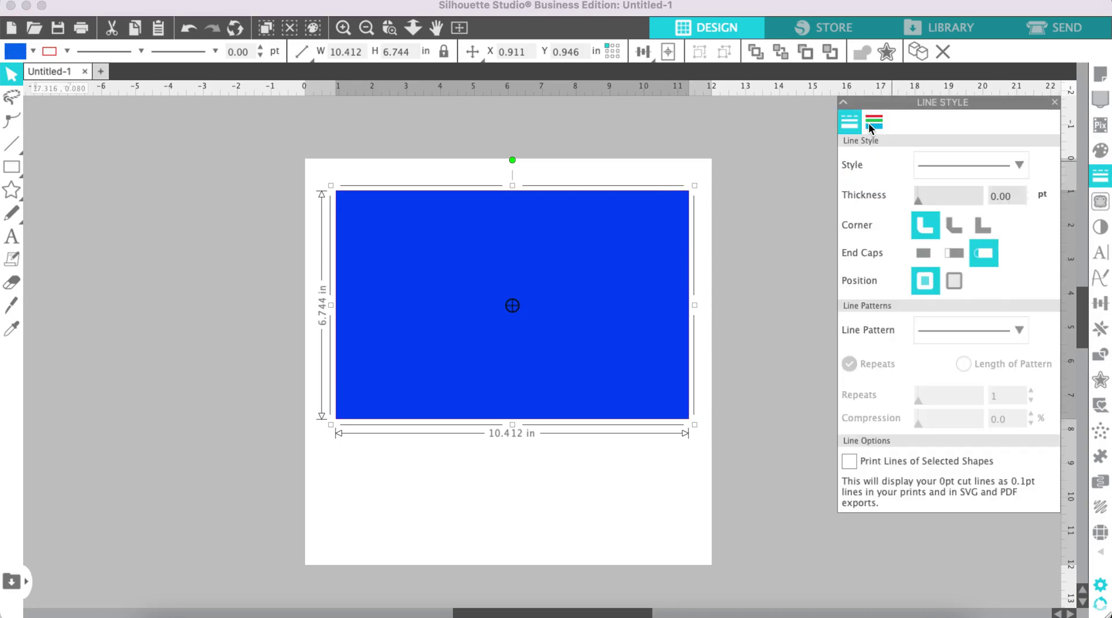
left_click(873, 122)
left_click(862, 160)
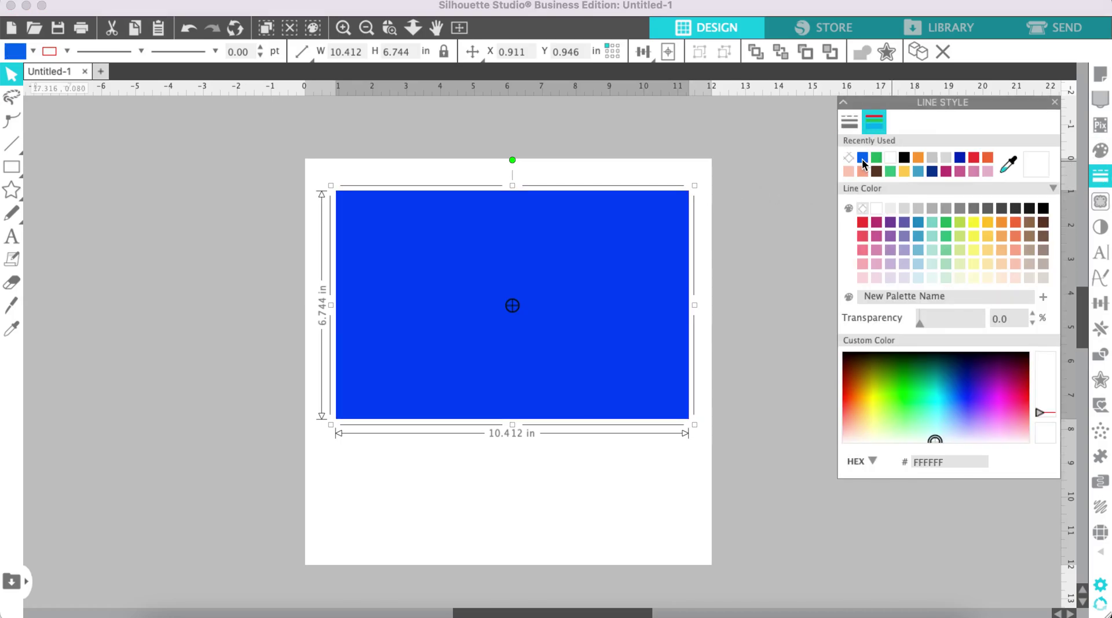
left_click(789, 169)
Send the rectangle behind the text and stretch it to about 7.2 inches tall.
right_click(485, 327)
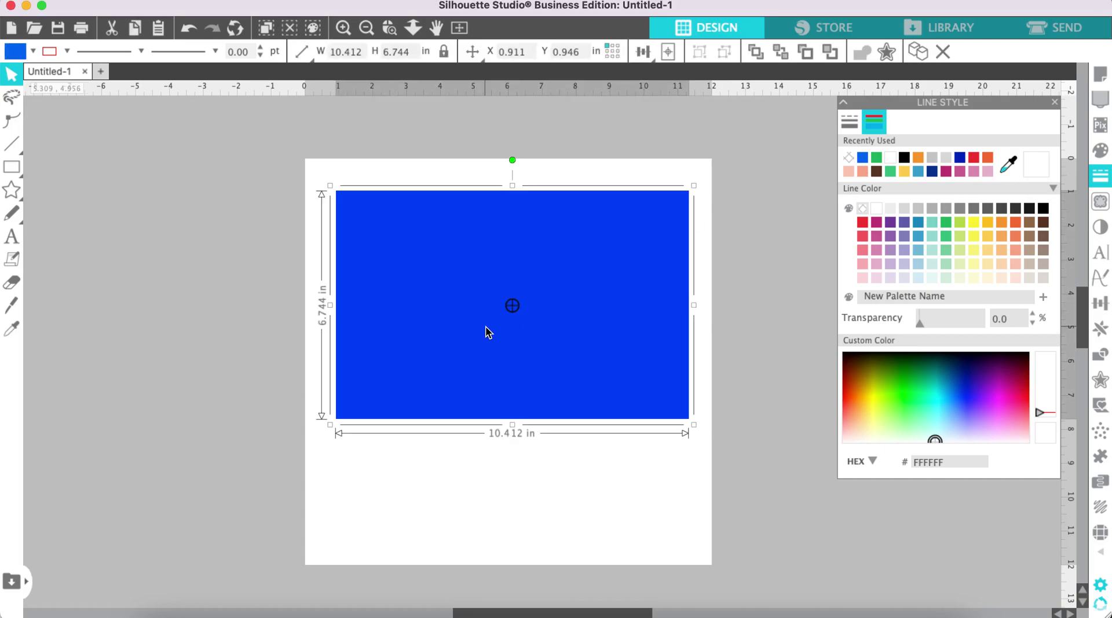
scroll(534, 493, "down", 3)
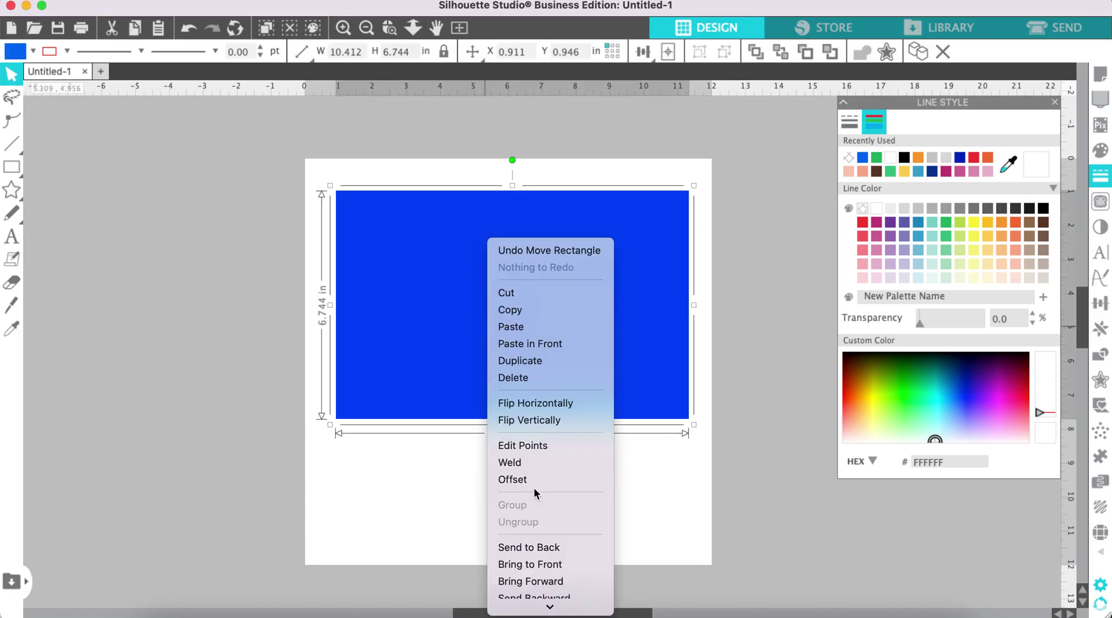
scroll(529, 517, "down", 2)
left_click(540, 523)
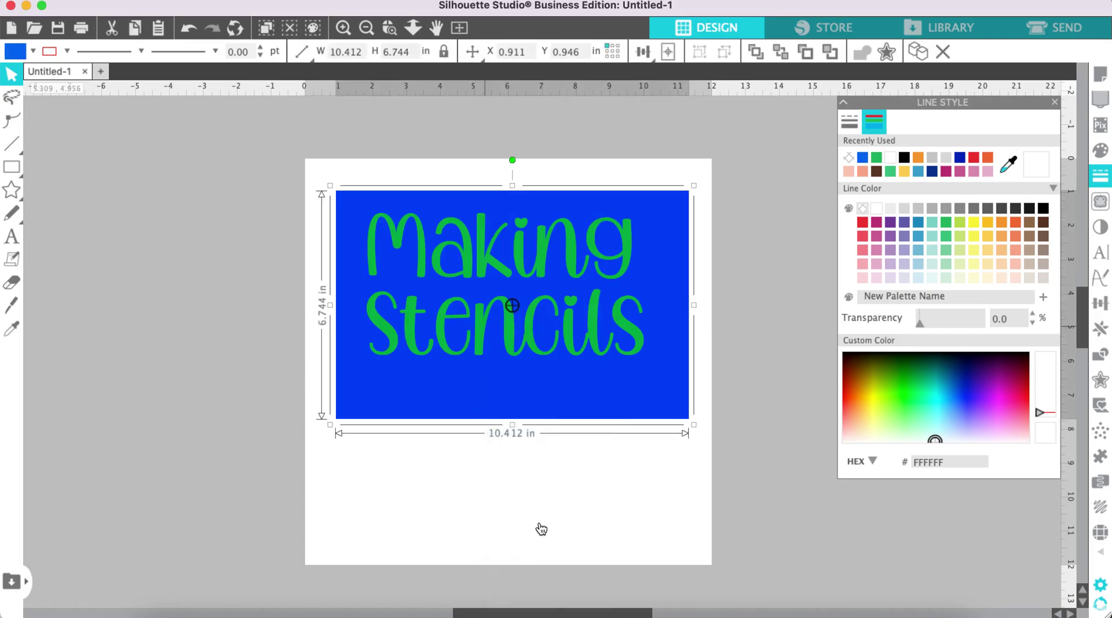
left_click(532, 415)
left_click_drag(513, 425, 516, 439)
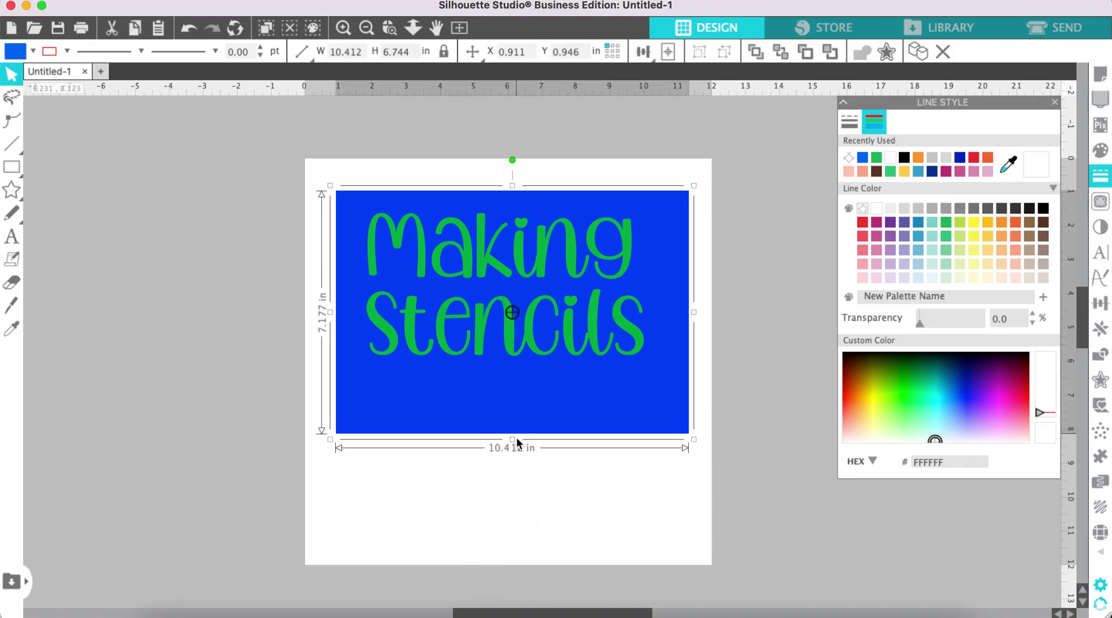
left_click(226, 413)
left_click(11, 190)
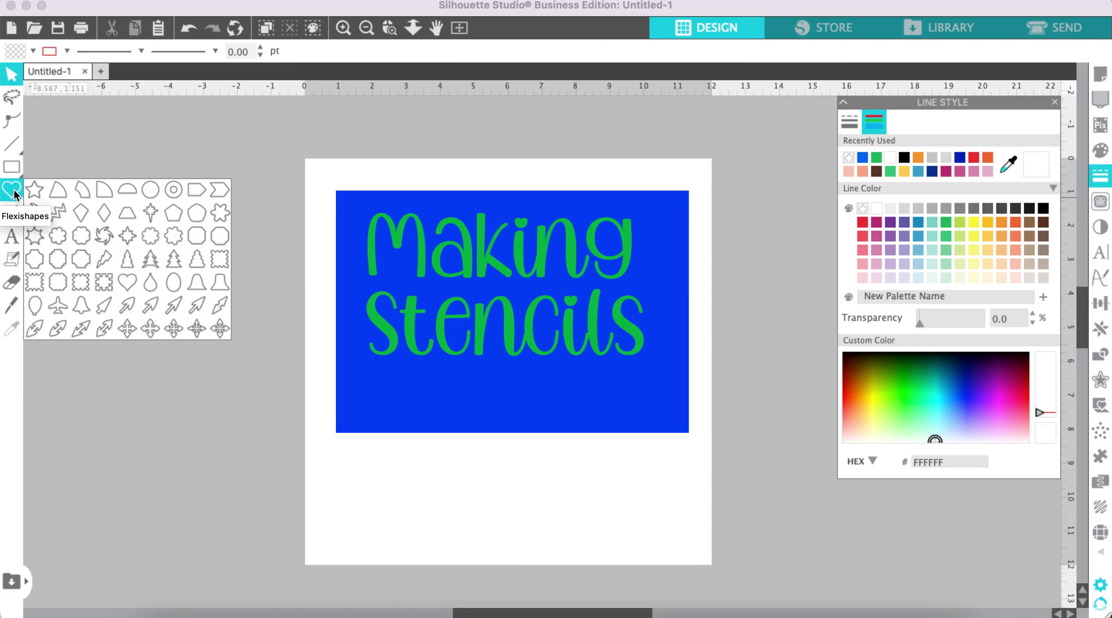
Draw a Flexishapes heart of about 1.7 by 1.6 inches left of the page.
left_click(129, 284)
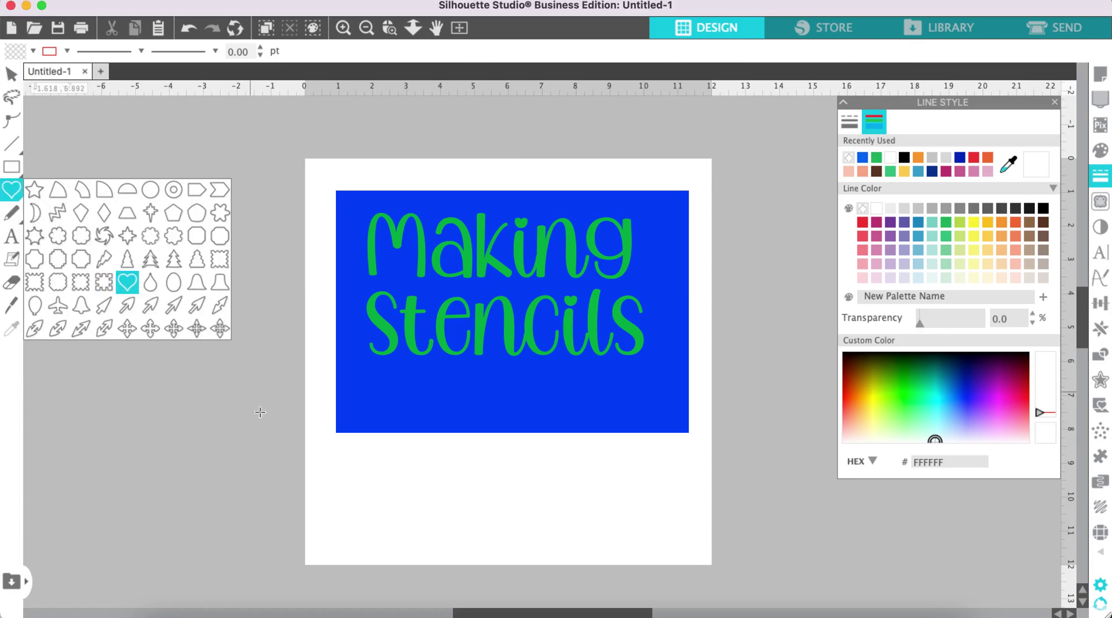
left_click_drag(211, 353, 219, 401)
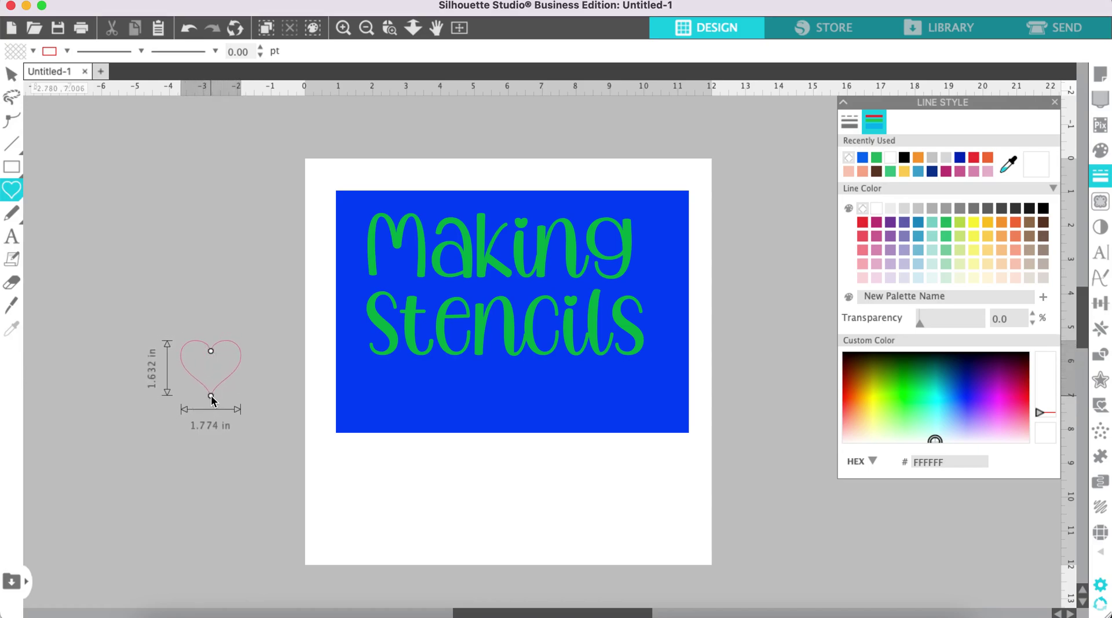
left_click_drag(219, 401, 210, 395)
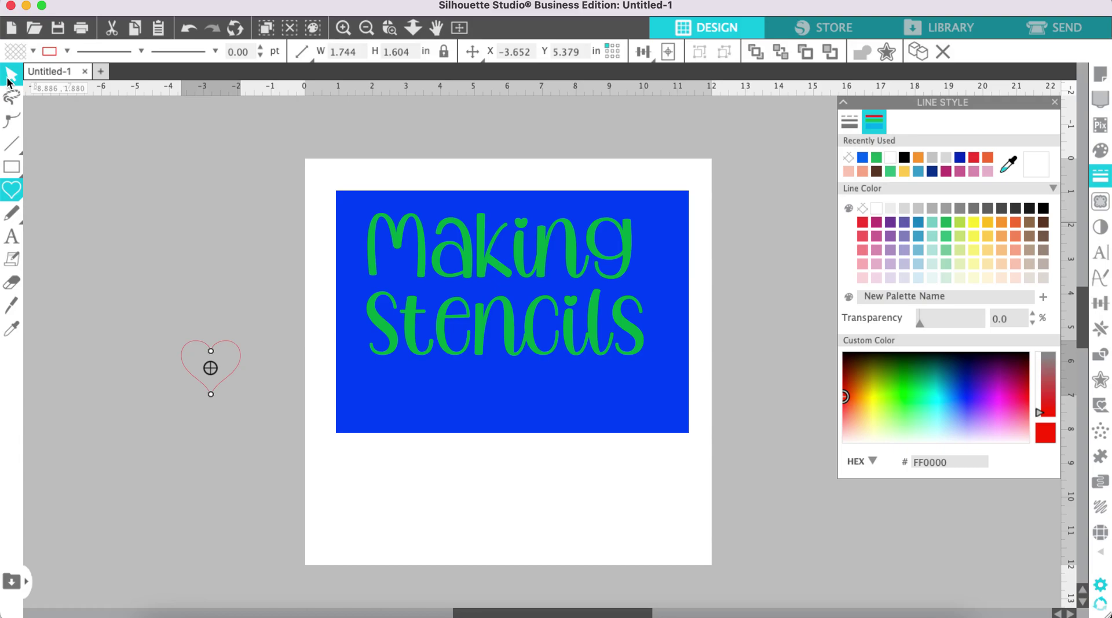
left_click(10, 76)
left_click(225, 348)
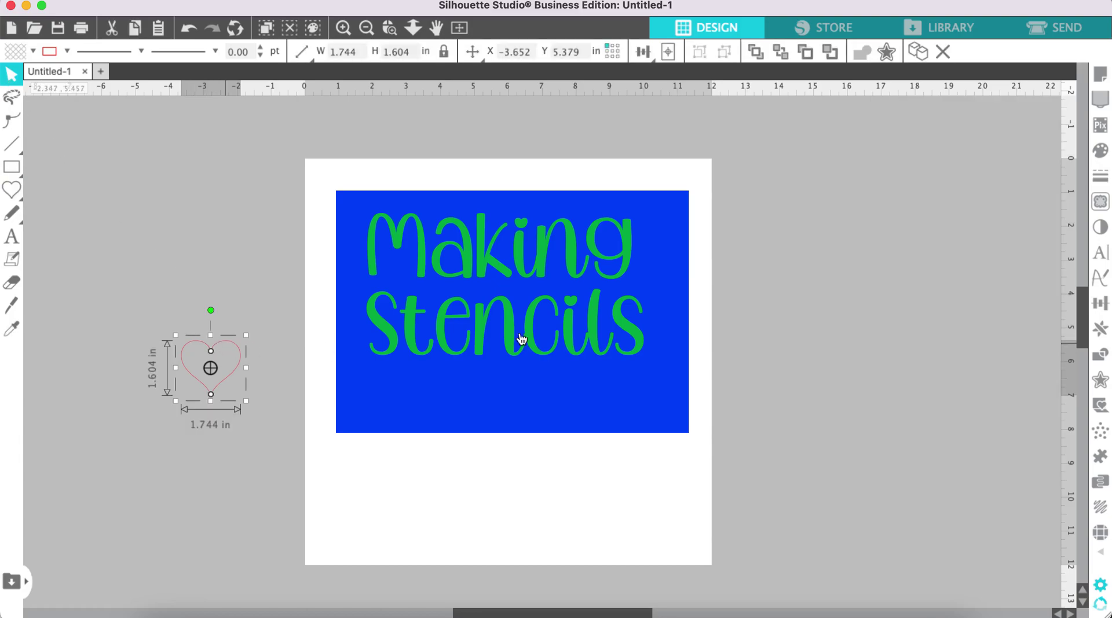
Fill the heart green and remove its outline colour.
left_click(1100, 156)
left_click(849, 157)
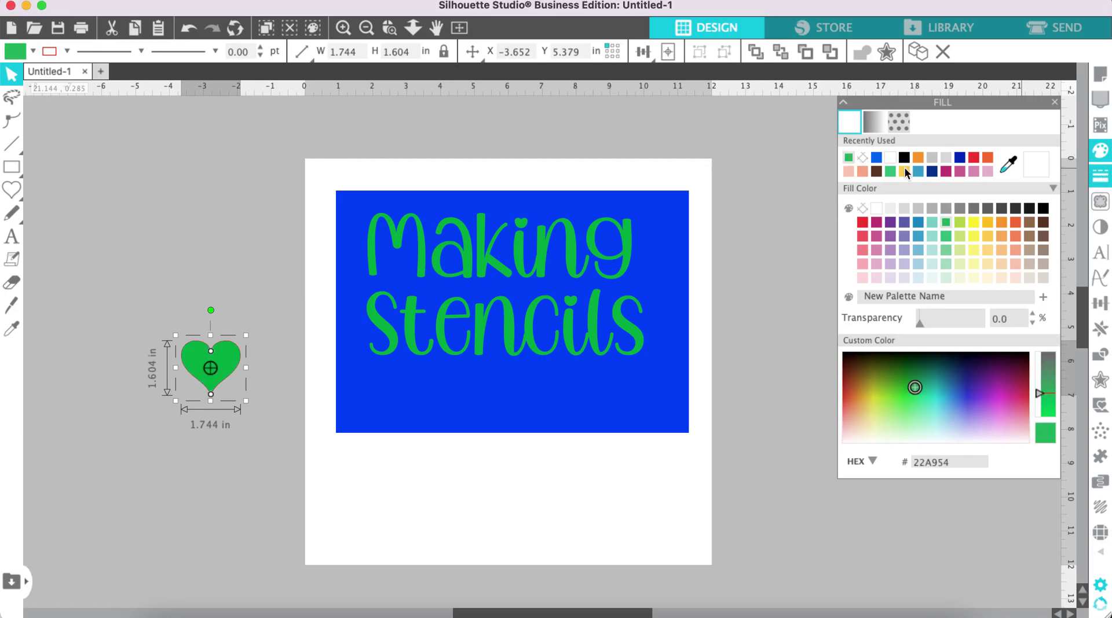
left_click(1100, 176)
left_click(868, 120)
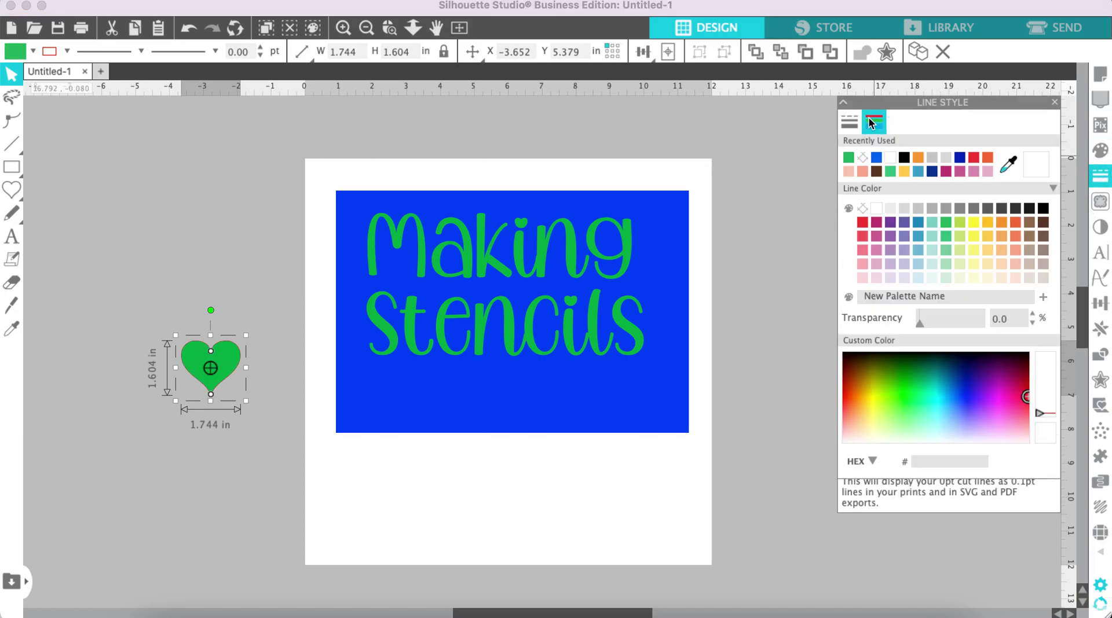
left_click(863, 161)
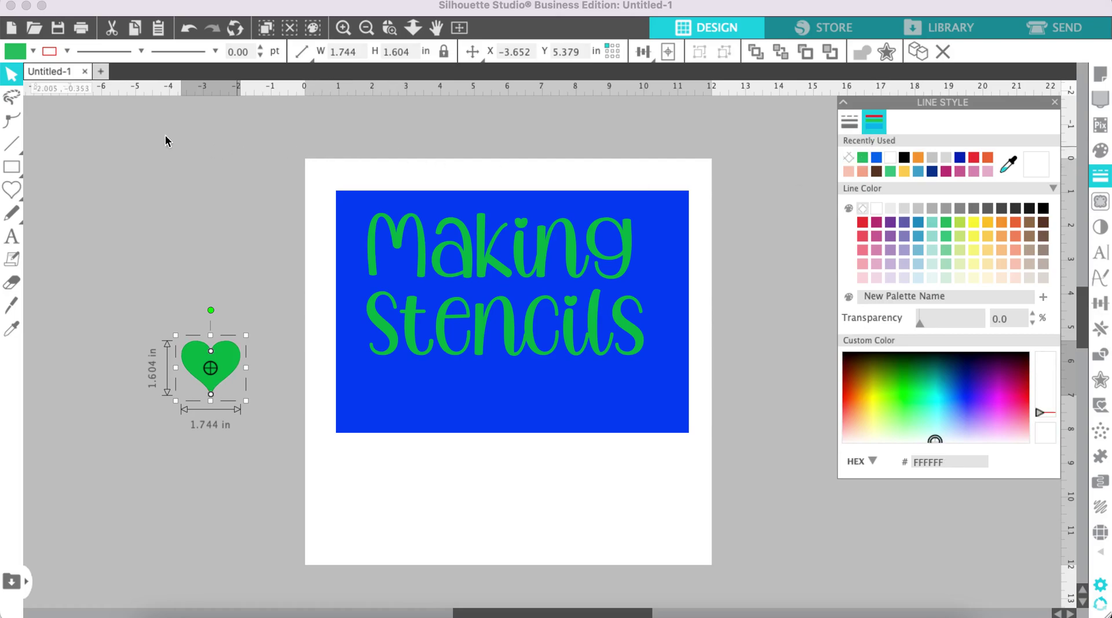
Move the heart onto the rectangle below the text and duplicate it into five hearts of varying sizes.
left_click(135, 138)
left_click_drag(208, 352, 524, 399)
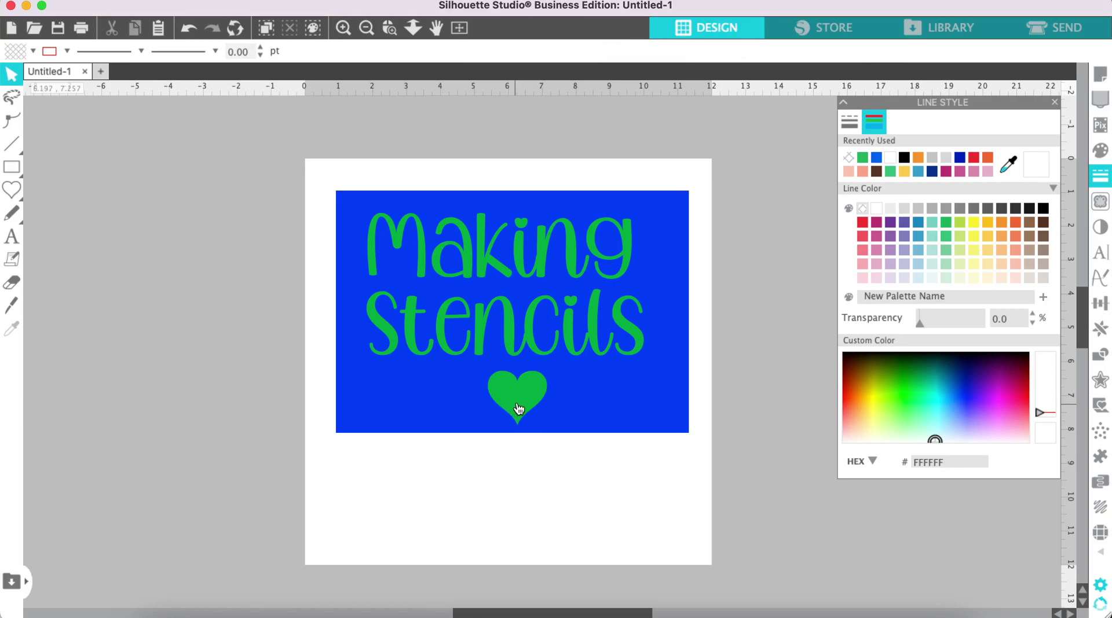
mouse_move(526, 402)
left_mouse_down()
mouse_move(440, 397)
mouse_move(451, 403)
mouse_move(392, 411)
mouse_move(592, 409)
mouse_move(651, 388)
left_mouse_up()
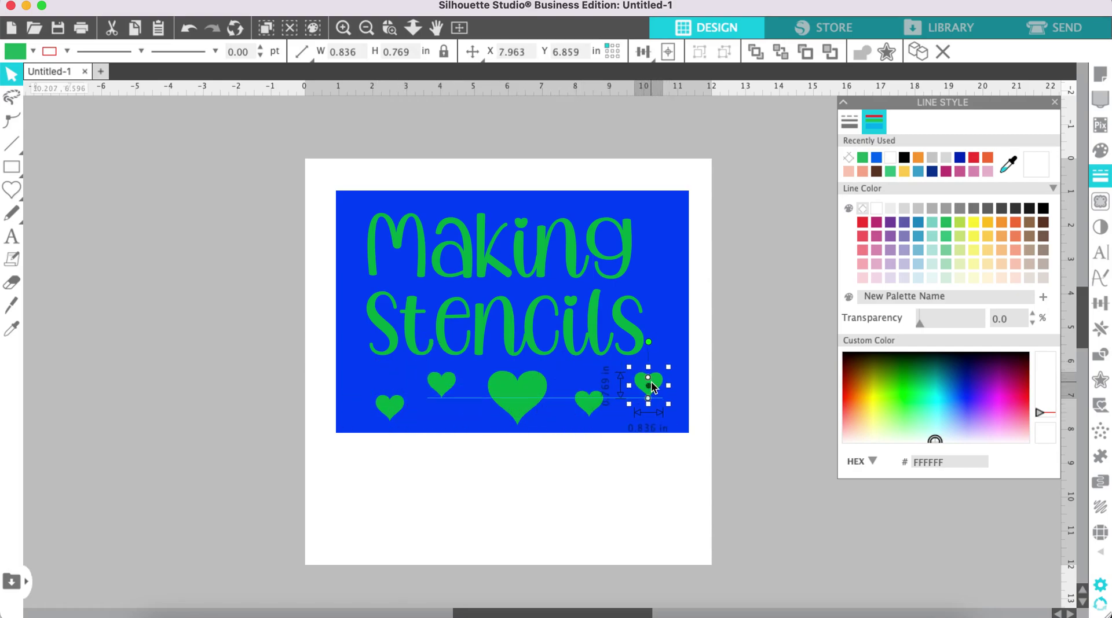
left_click(528, 551)
Select the Making Stencils text together with all five hearts.
left_click_drag(265, 223, 782, 402)
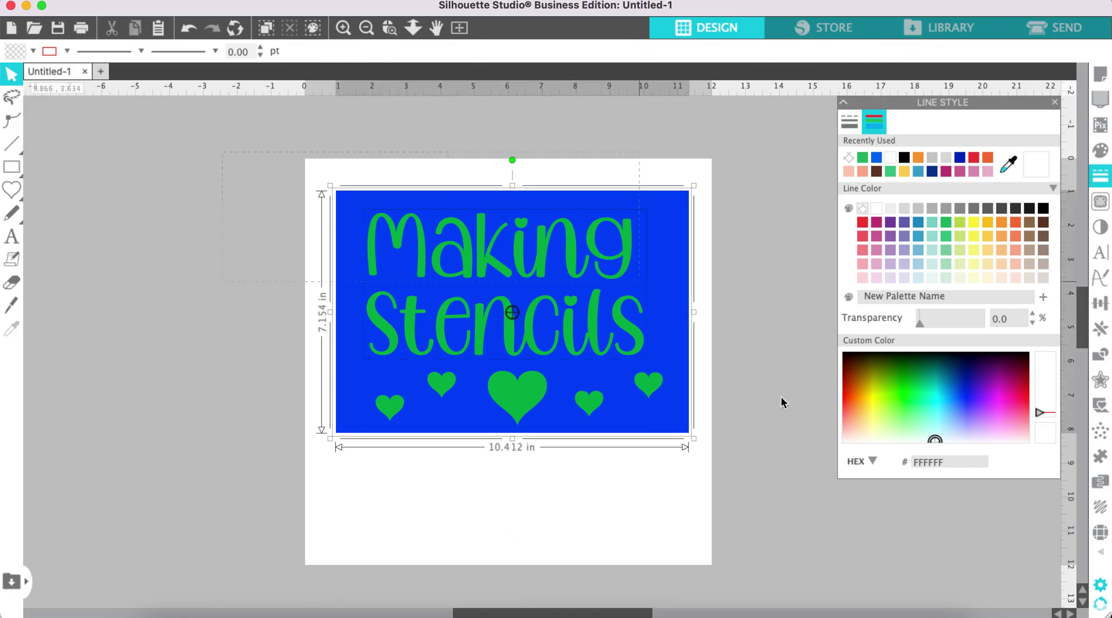
left_click(522, 405)
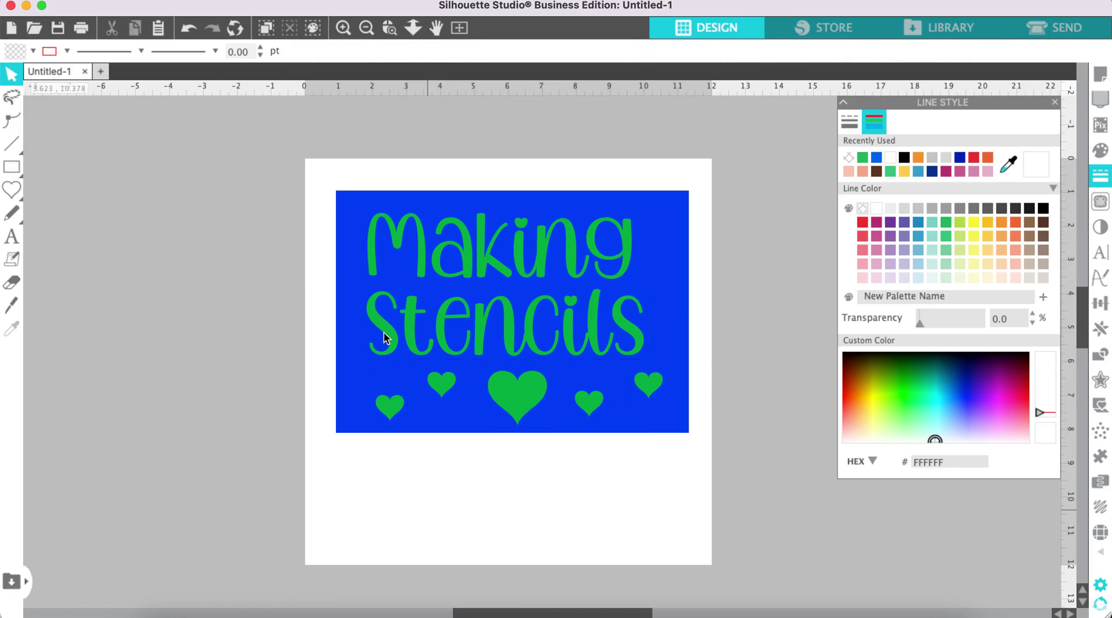
left_click(469, 252)
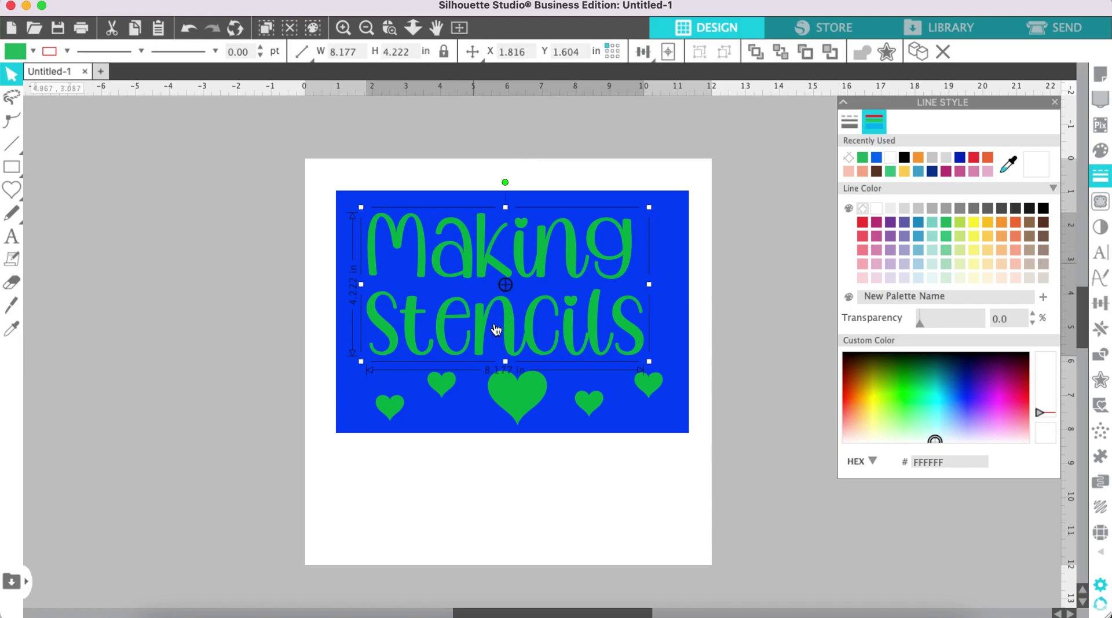
left_click(513, 402, "shift")
left_click(436, 385, "shift")
left_click(388, 417, "shift")
left_click(587, 407, "shift")
left_click(655, 389, "shift")
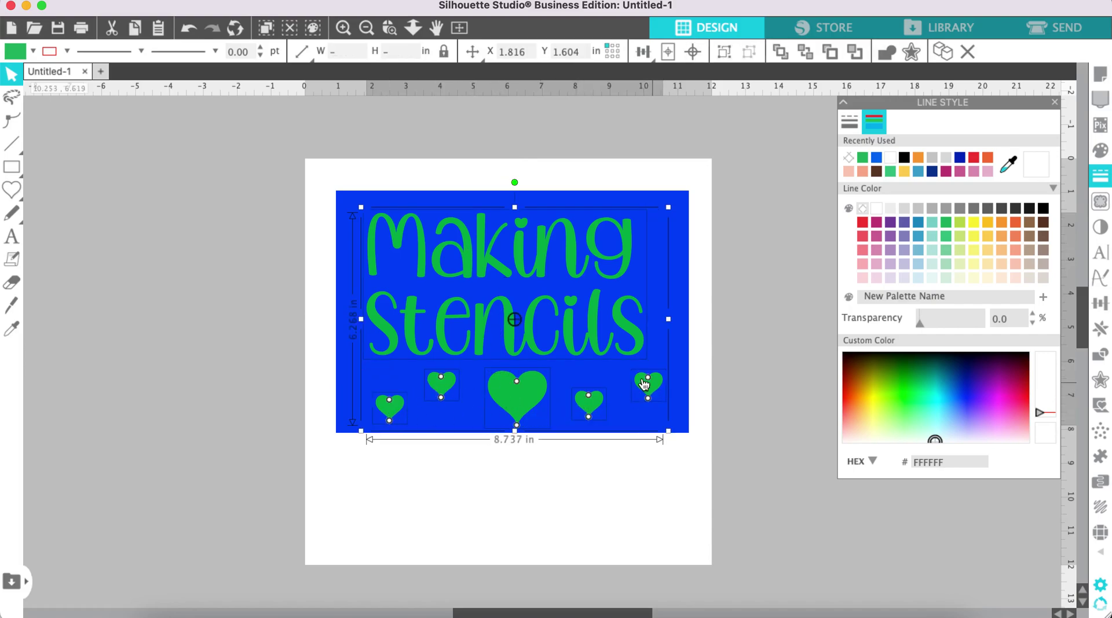
Merge the text and hearts into one compound path, shifted slightly up and right.
right_click(520, 399)
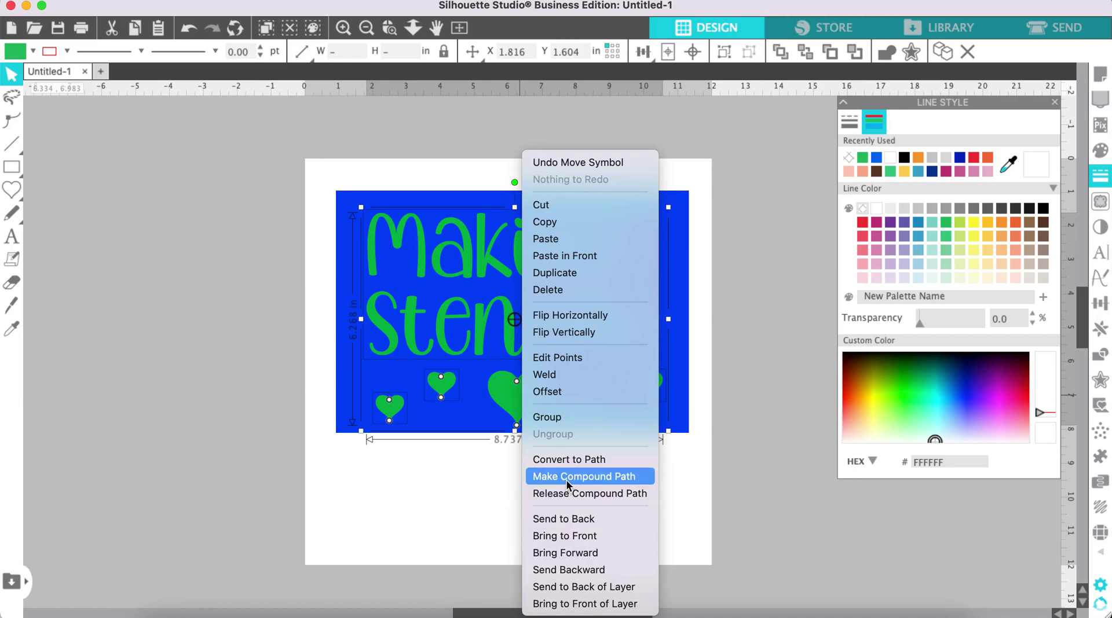
left_click(566, 478)
left_click(565, 479)
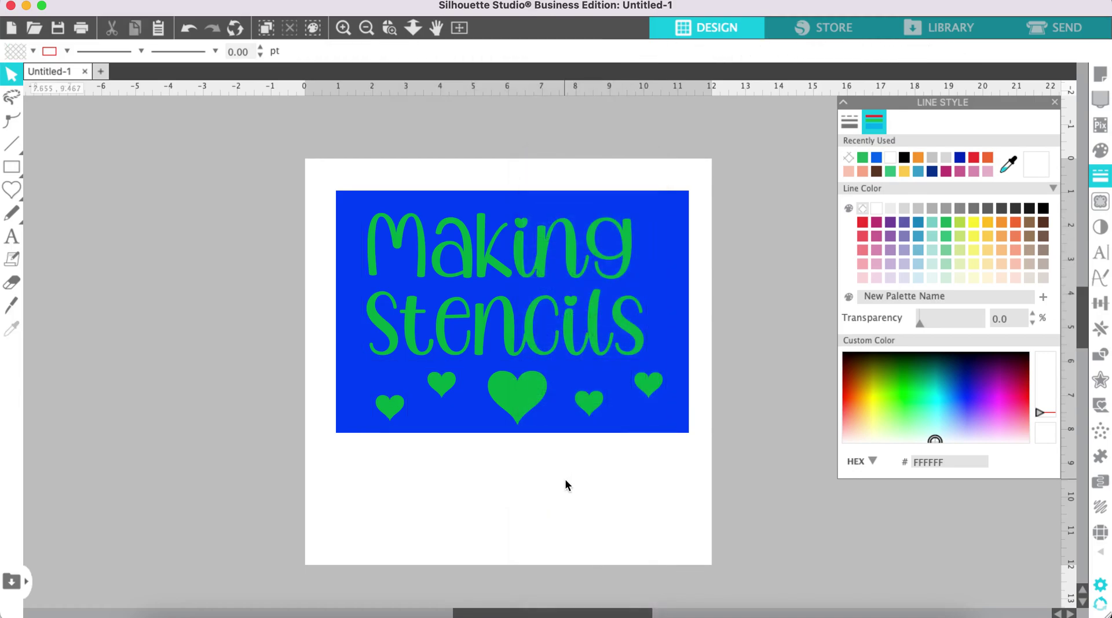
left_click_drag(507, 396, 520, 388)
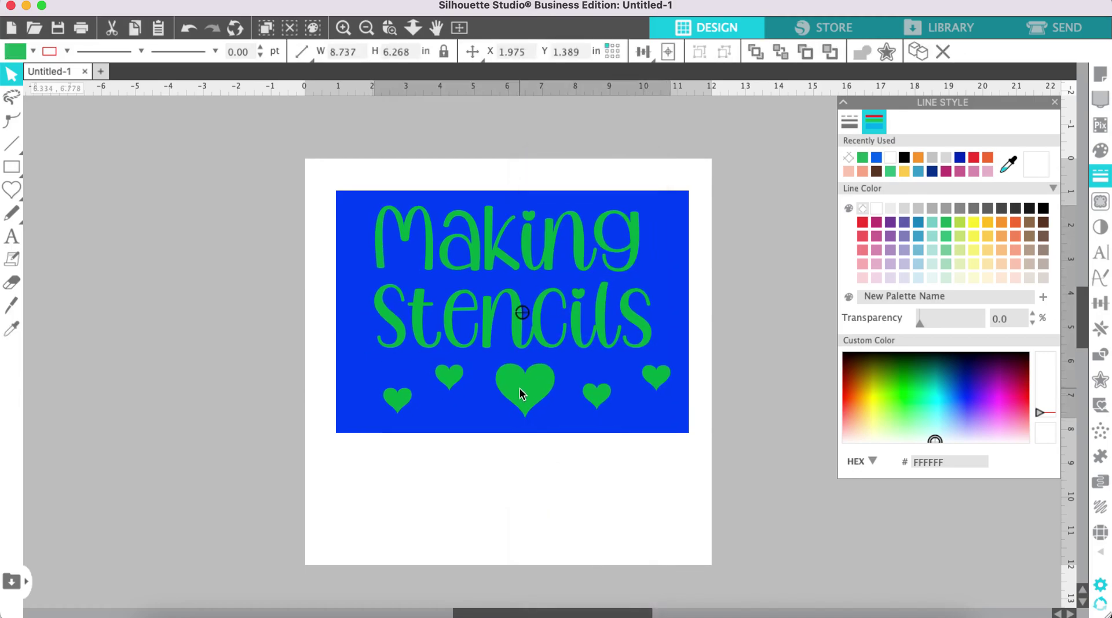
left_click(520, 388)
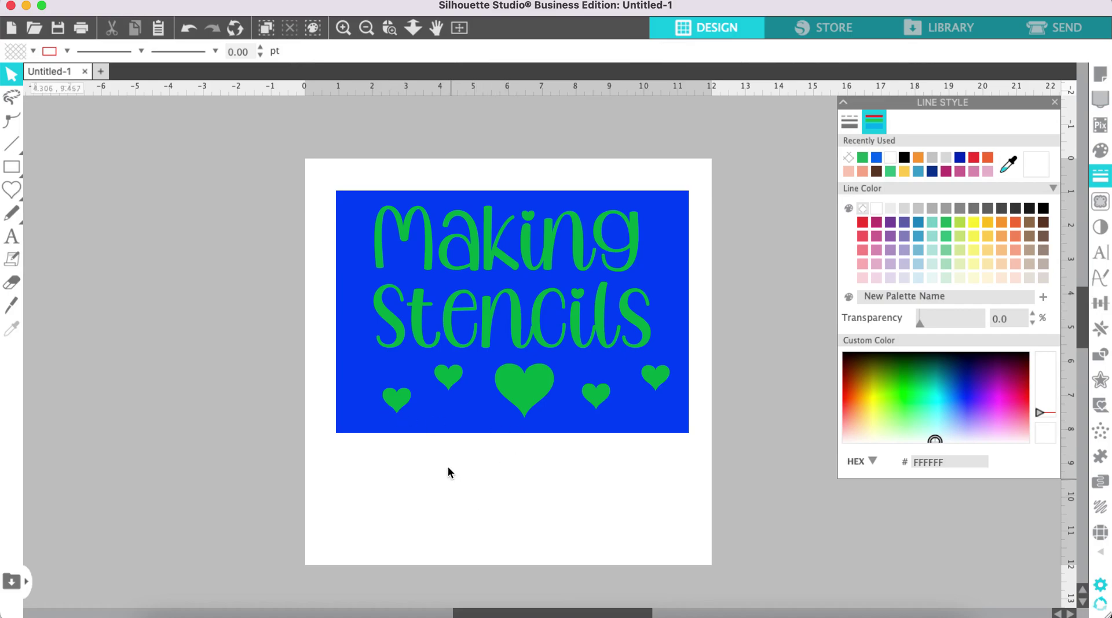
Subtract the lettering and hearts from the blue rectangle to form one stencil shape.
left_click_drag(259, 181, 693, 450)
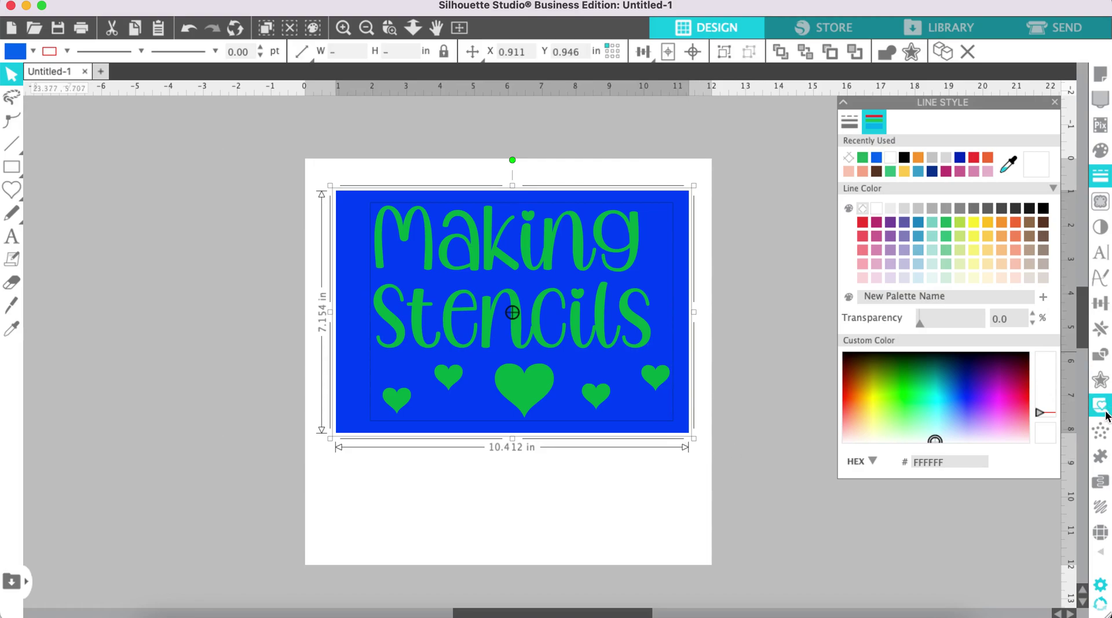
left_click(1102, 354)
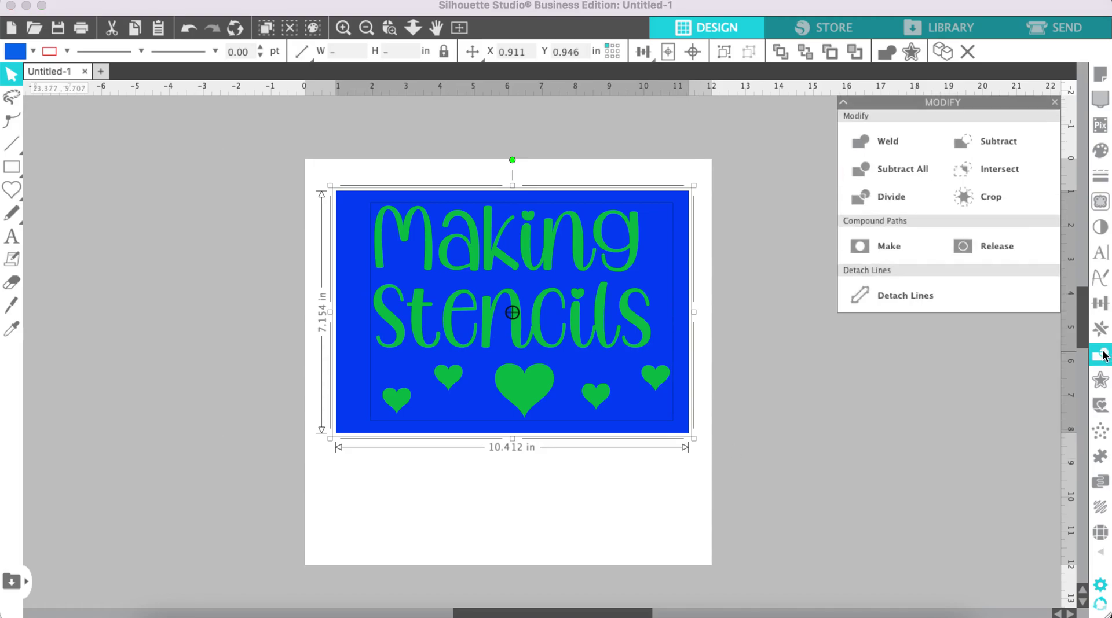
left_click(981, 153)
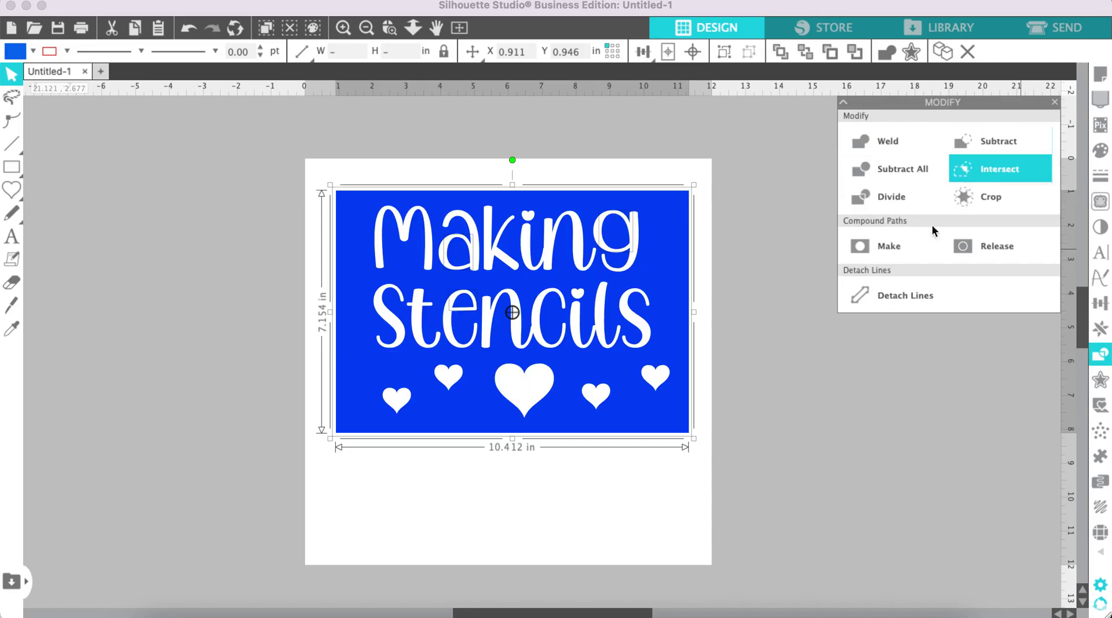
left_click(500, 501)
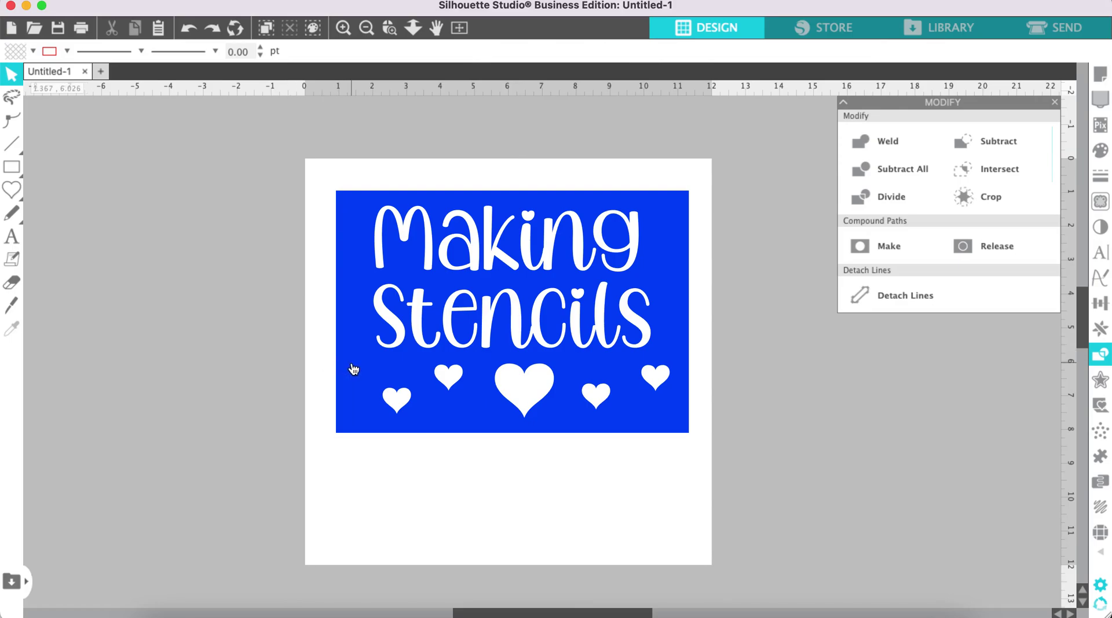
mouse_move(354, 369)
left_mouse_down()
mouse_move(61, 399)
mouse_move(57, 379)
left_mouse_up()
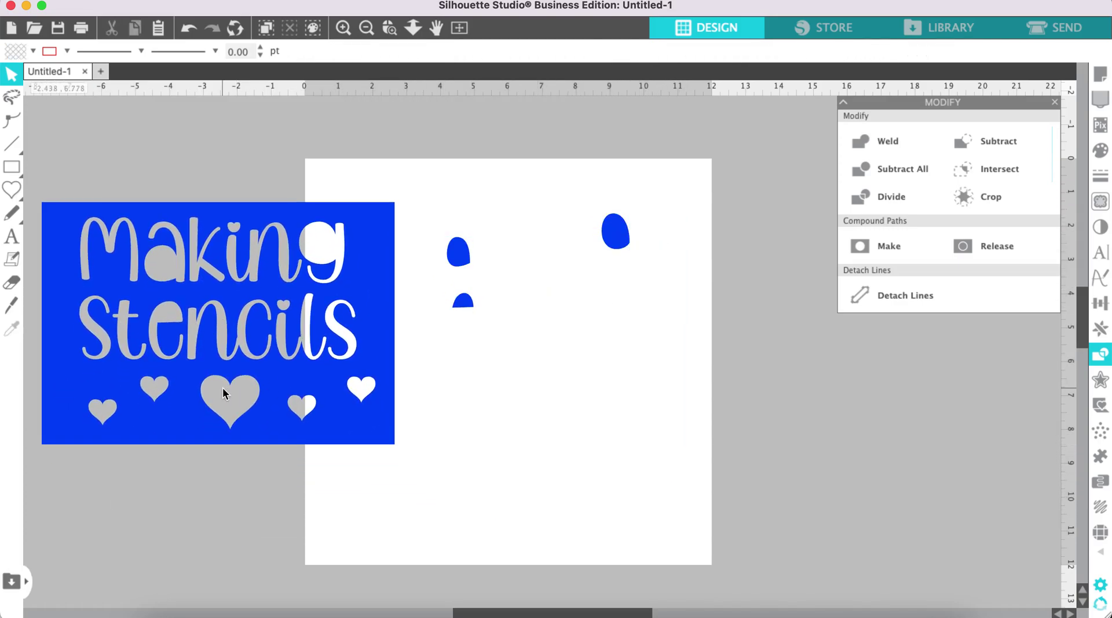
left_click(185, 33)
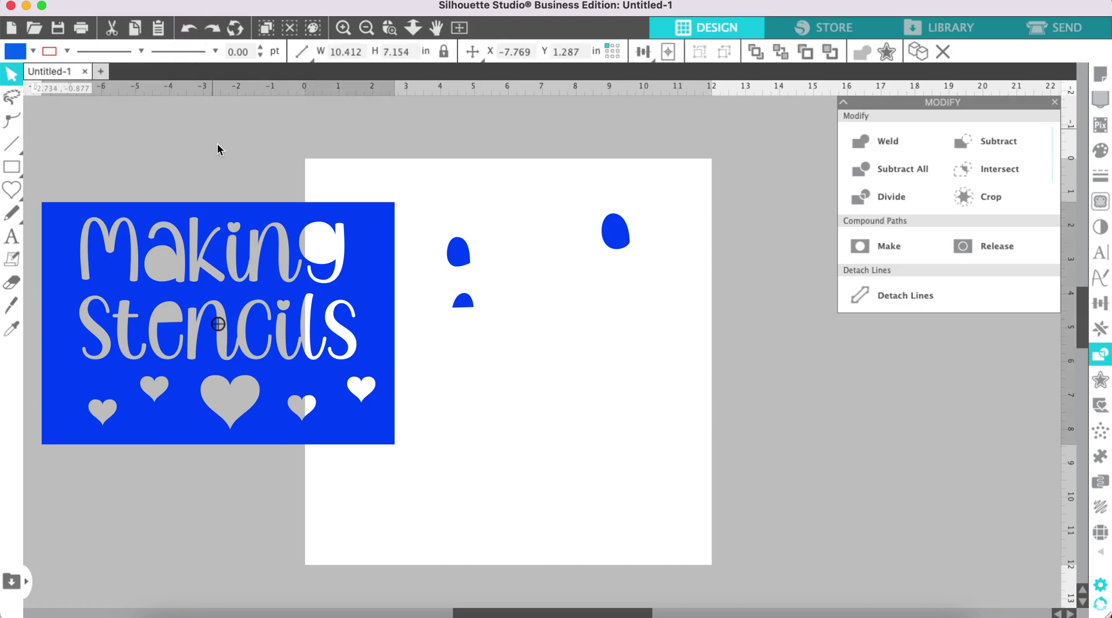
left_click(187, 30)
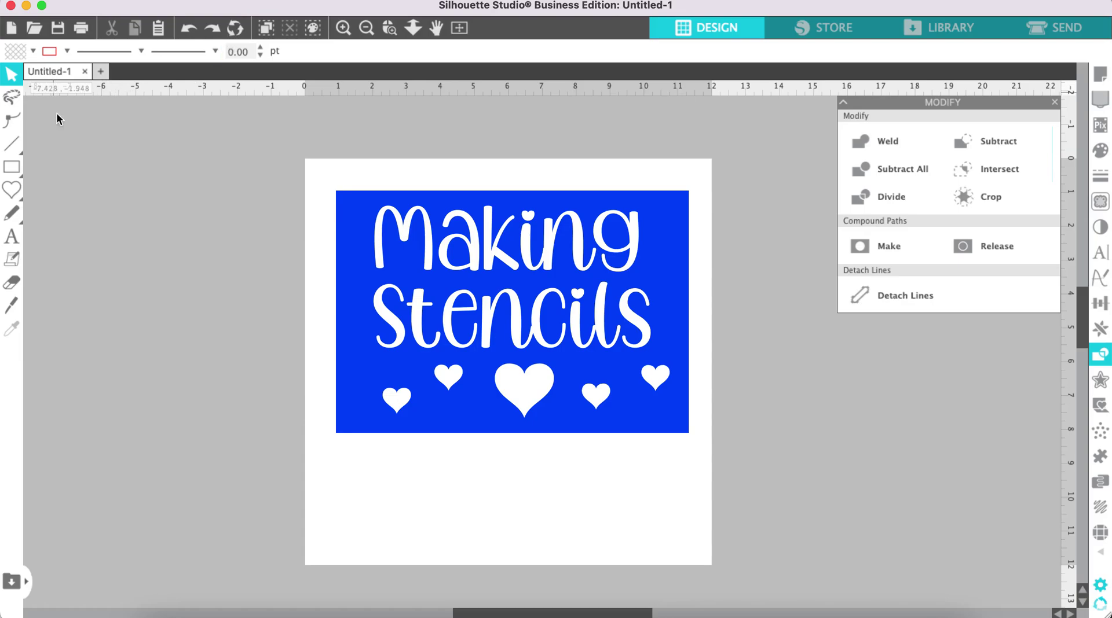
Draw a thin rectangle about 0.25 by 0.78 inches beside the stencil and fill it blue with no outline.
left_click(14, 175)
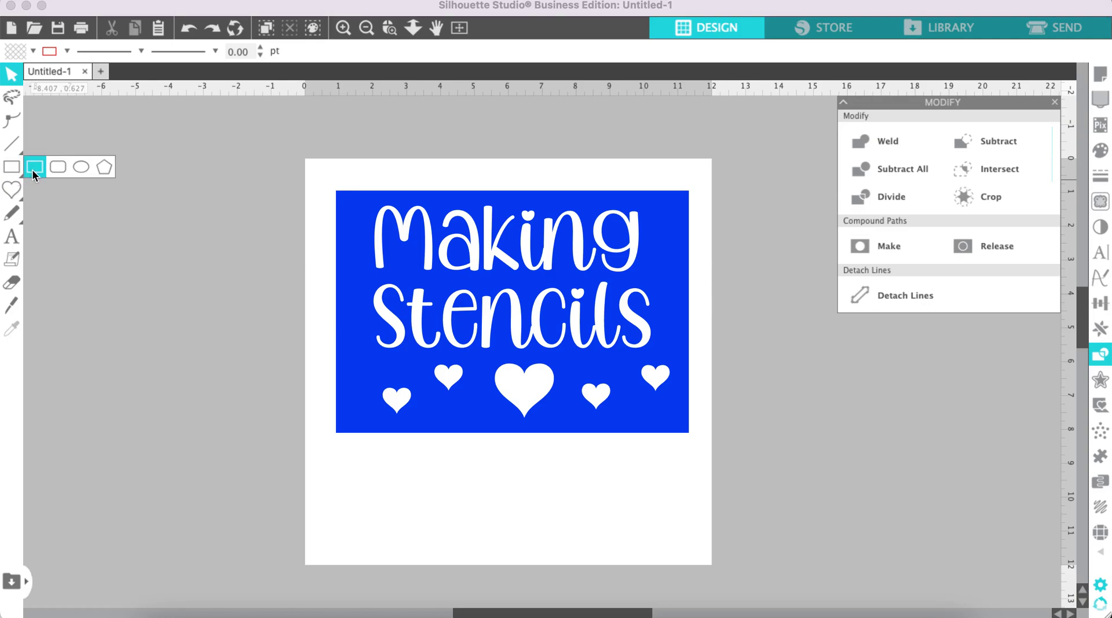
left_click(33, 169)
left_click_drag(288, 177, 297, 203)
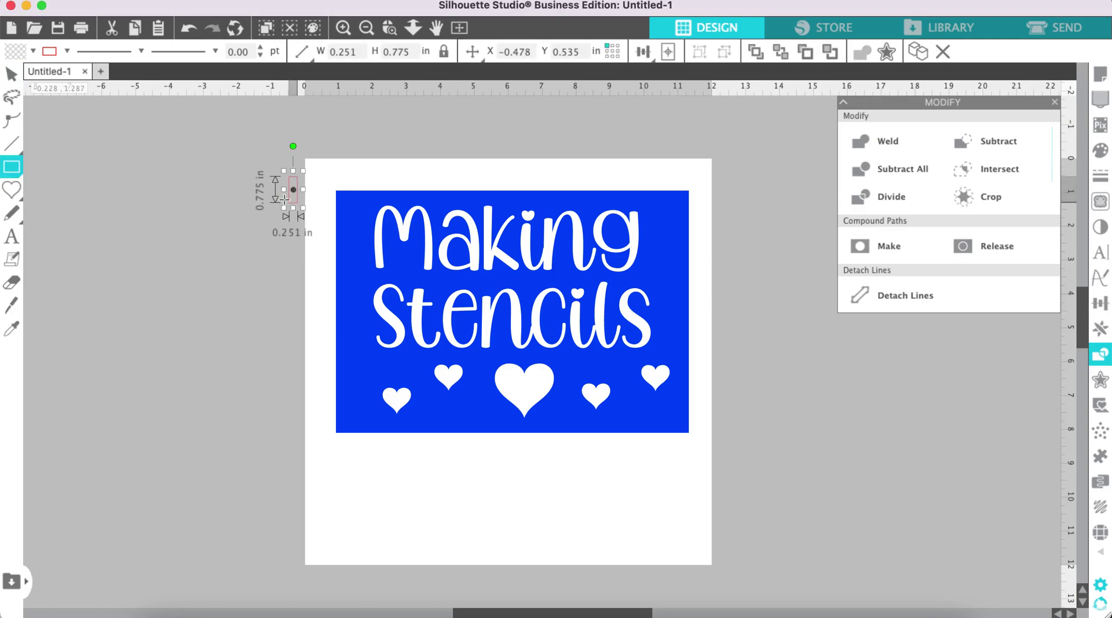
left_click(1054, 102)
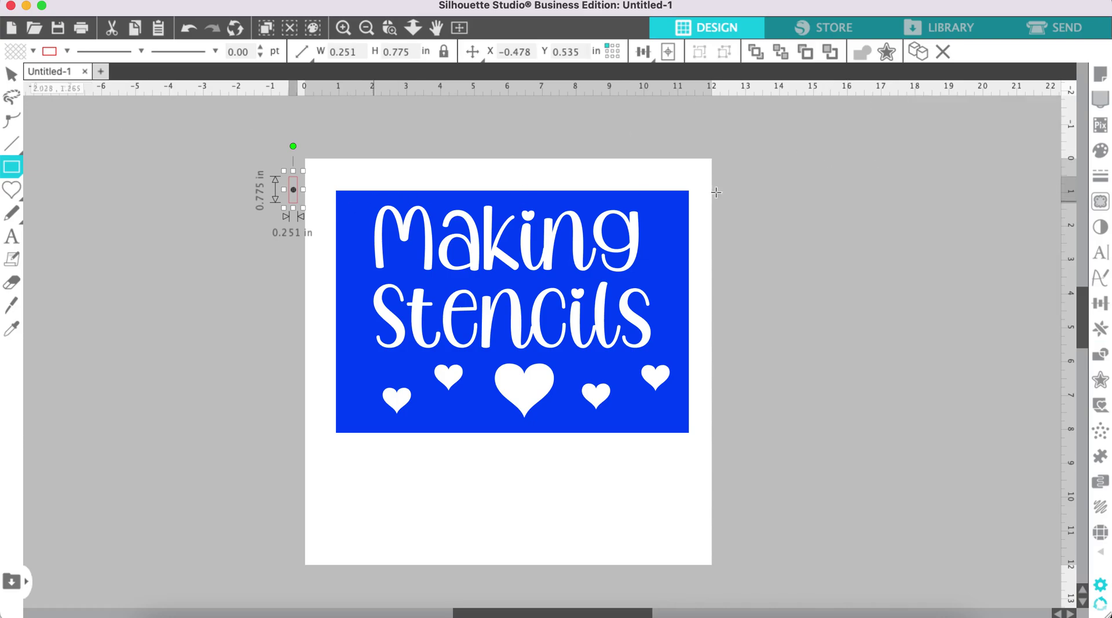
left_click(1099, 150)
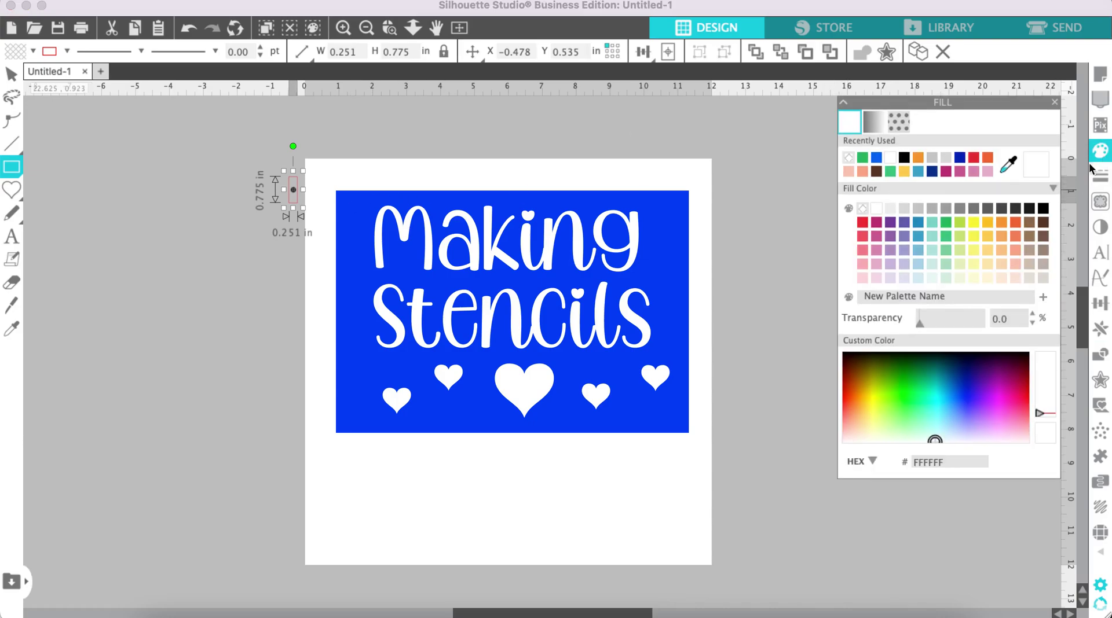
left_click(877, 158)
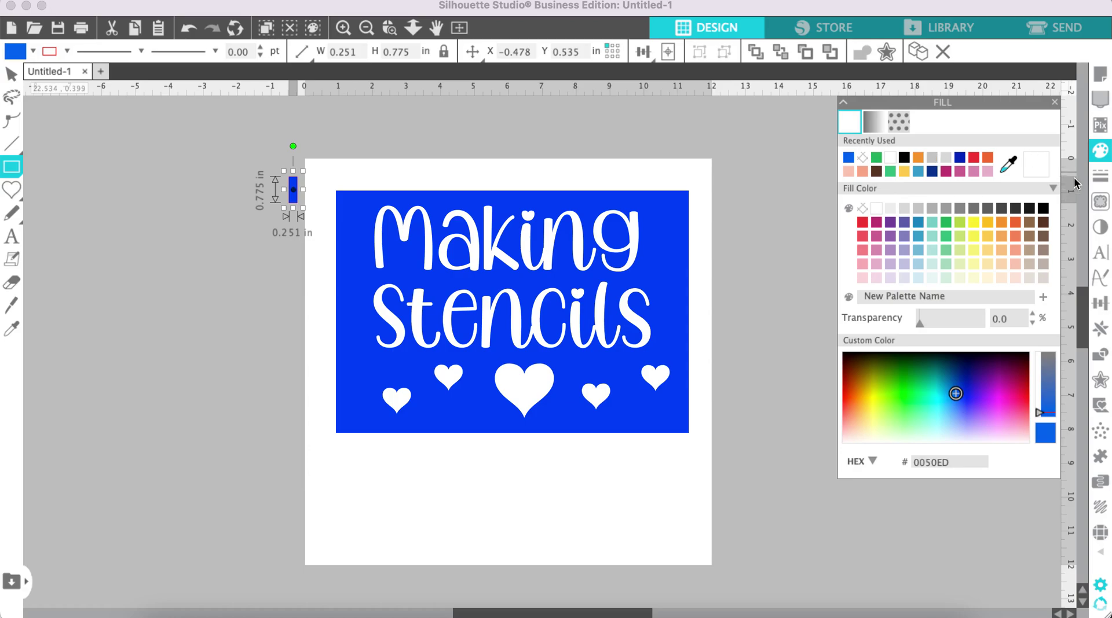
left_click(1100, 175)
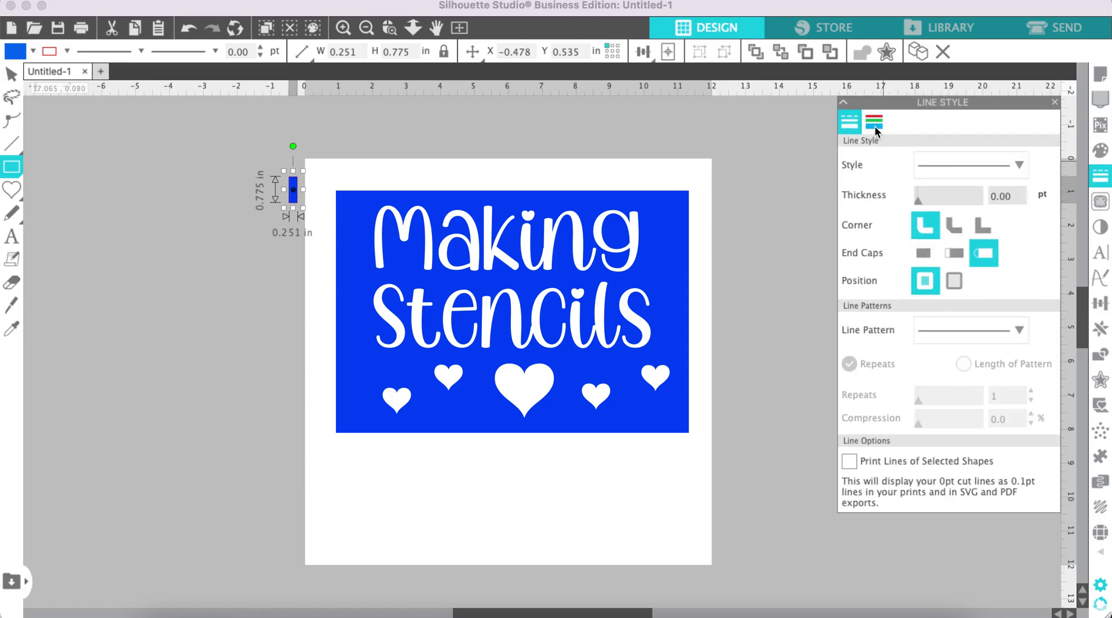
left_click(874, 122)
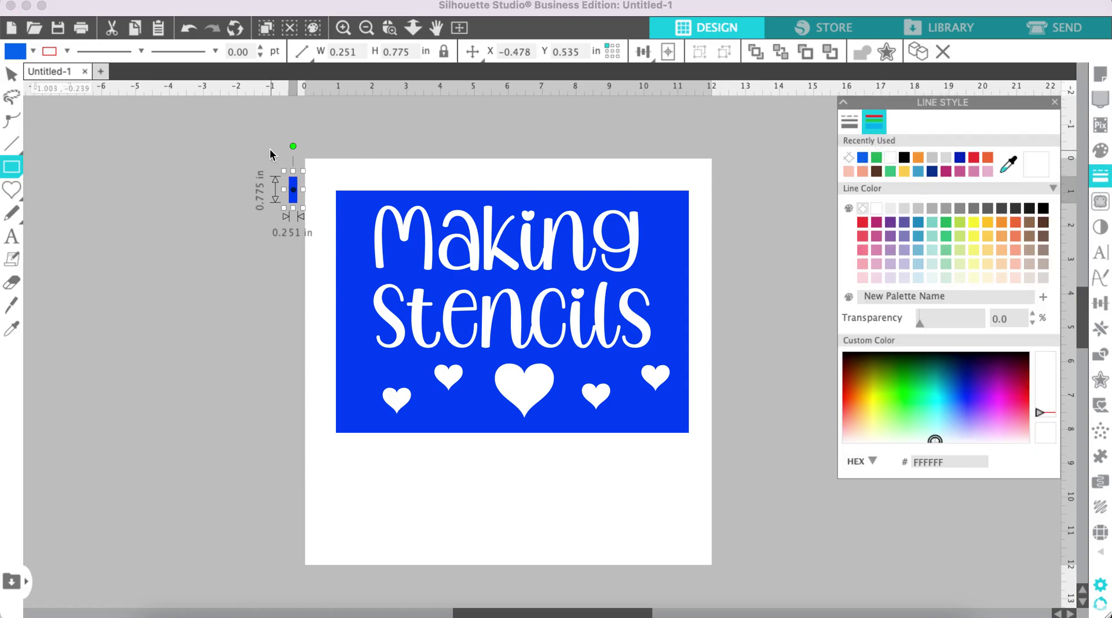
left_click(256, 160)
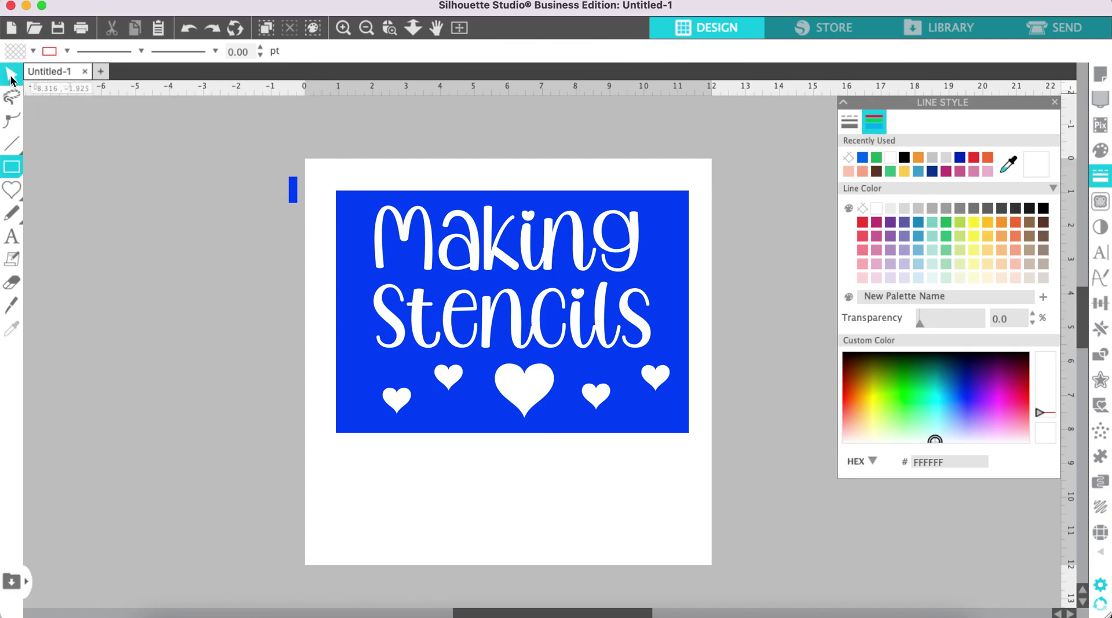
left_click(11, 76)
Place the blue bar across the 'a' in Making and a duplicate across the 'e' in Stencils.
left_click_drag(293, 190, 457, 248)
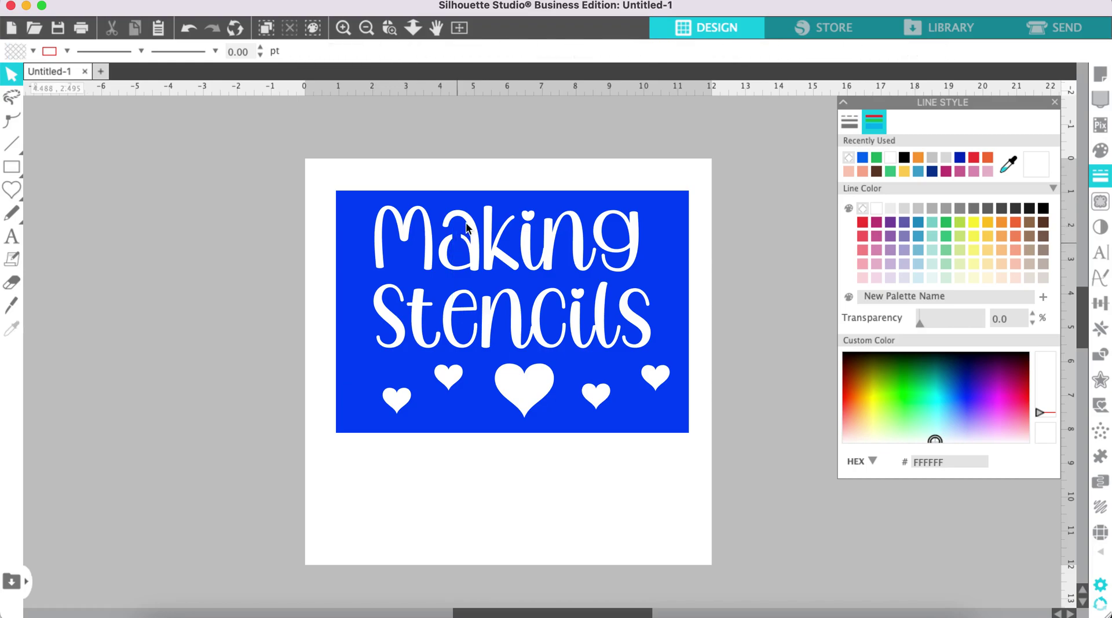
mouse_move(458, 248)
left_mouse_down()
mouse_move(460, 205)
mouse_move(459, 242)
left_mouse_up()
left_click(459, 243)
right_click(461, 241)
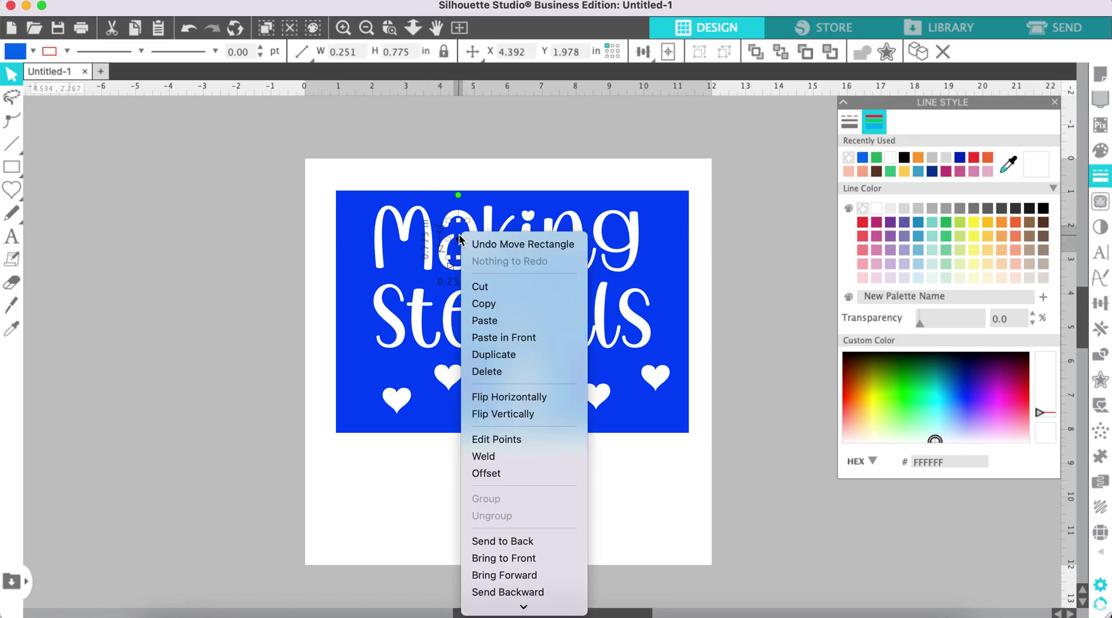
left_click(497, 354)
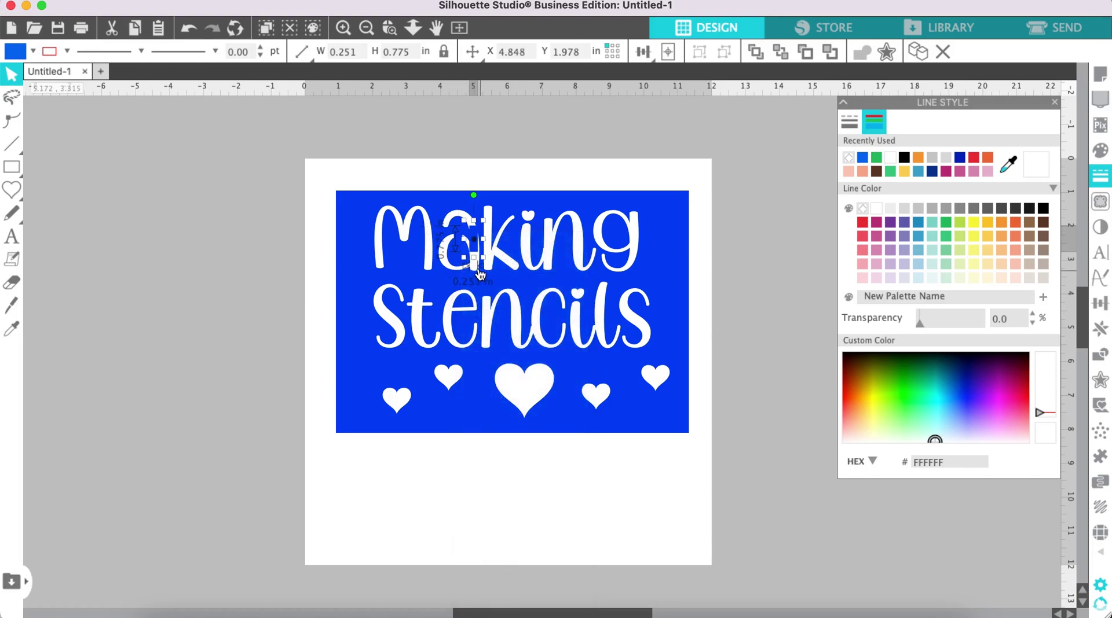
left_click_drag(473, 287, 466, 299)
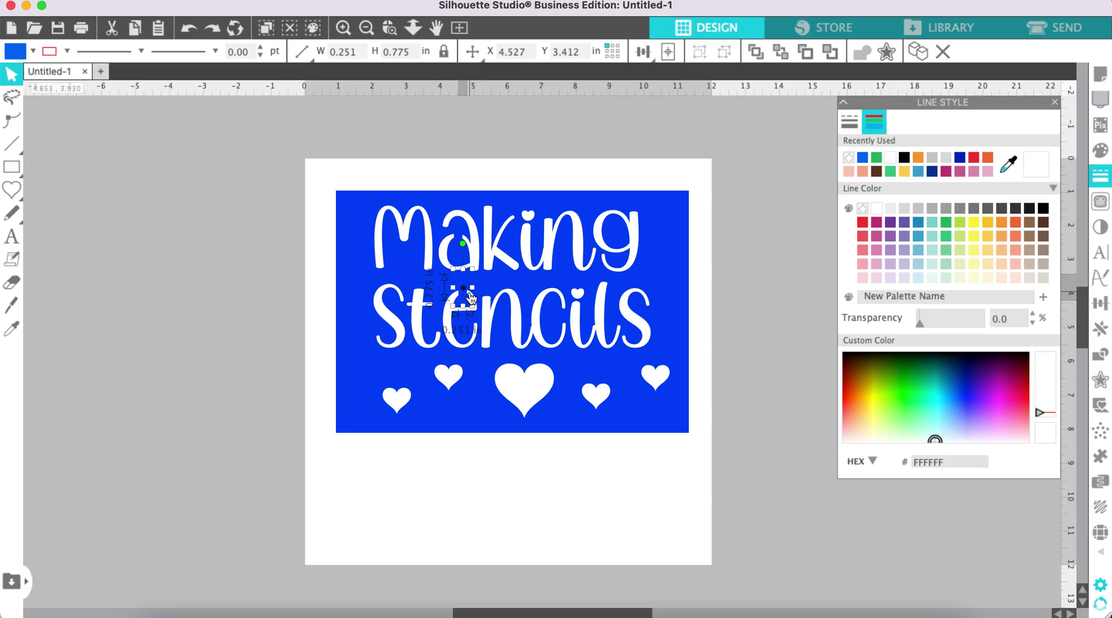
Duplicate another bridge onto the 'g' in Making, then select the whole stencil.
right_click(467, 294)
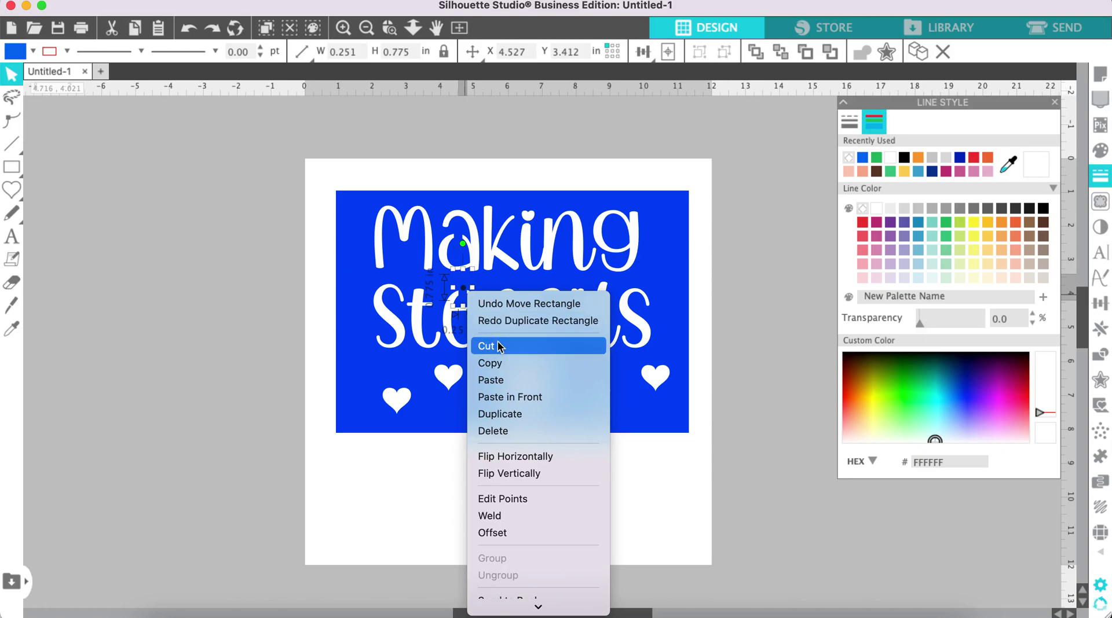
left_click(511, 415)
left_click_drag(480, 298, 617, 227)
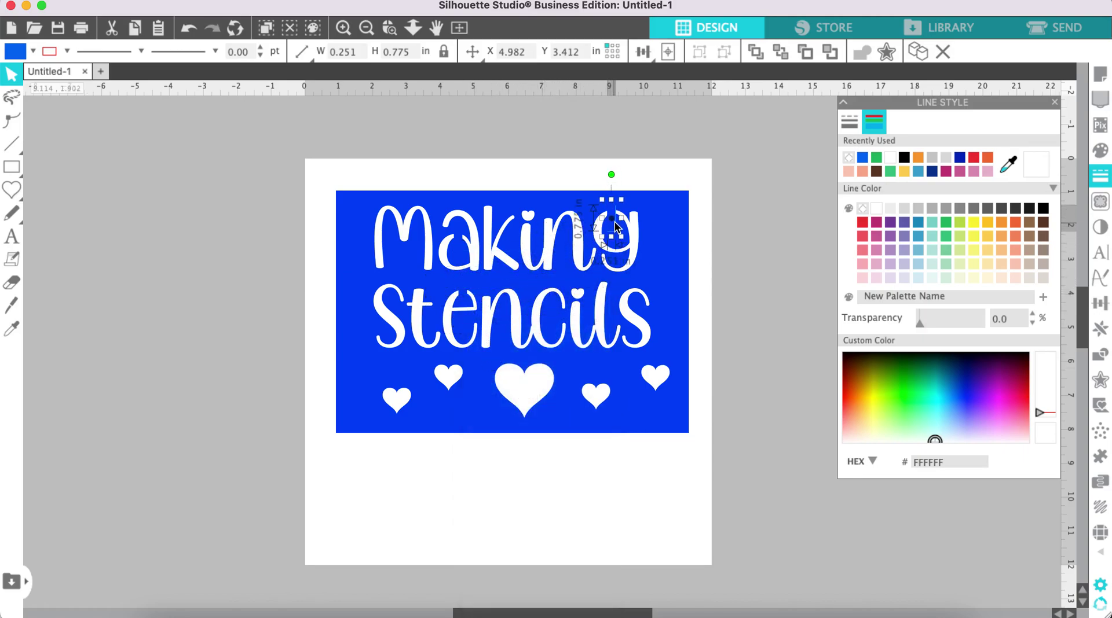
left_click_drag(615, 226, 618, 227)
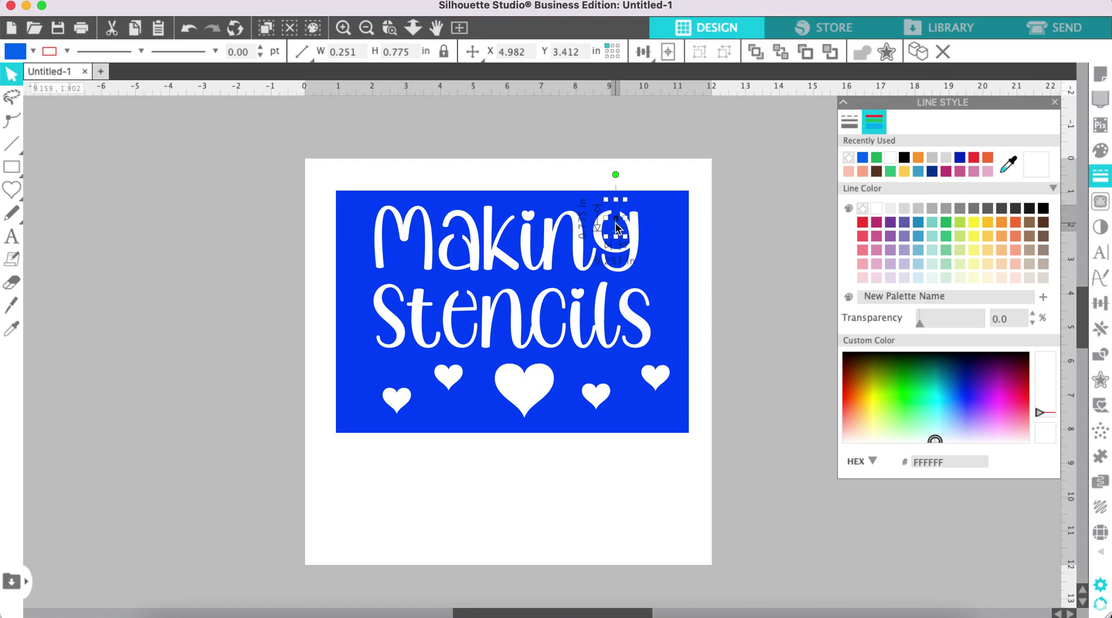
left_click(300, 158)
left_click_drag(243, 154, 701, 482)
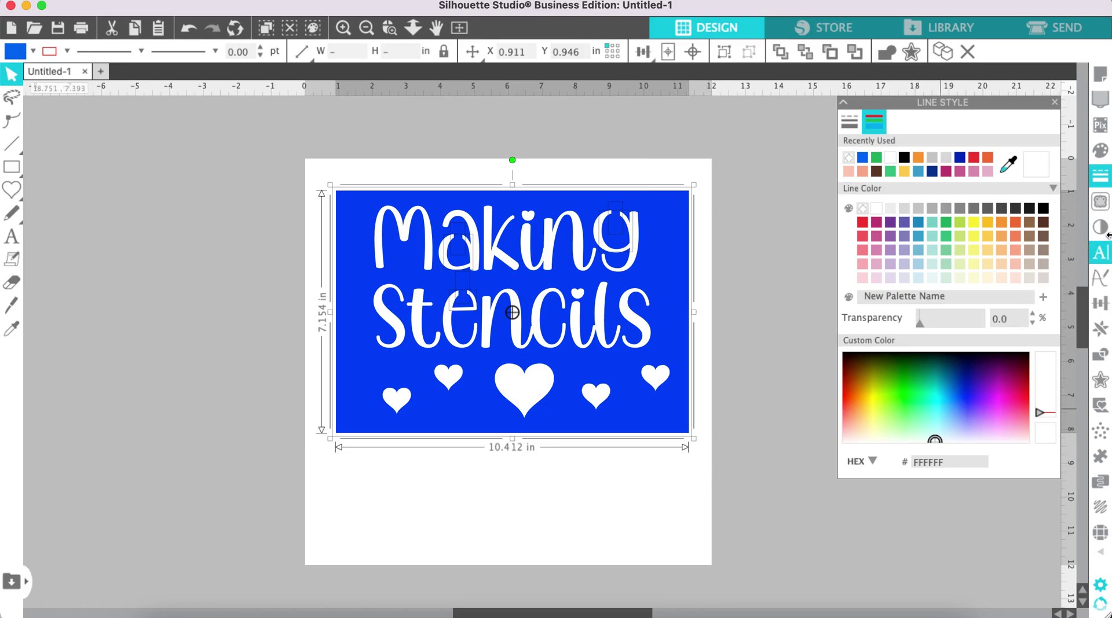
Weld the stencil and its blue bridge bars into one shape, then nudge it back into place.
left_click(1101, 355)
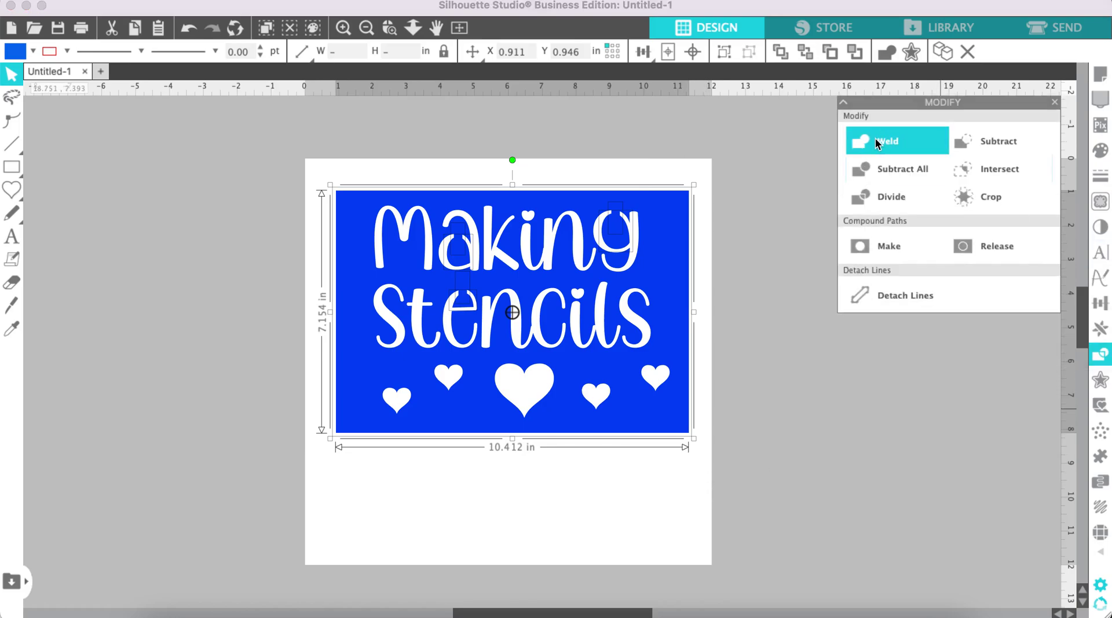
left_click(878, 144)
left_click(258, 237)
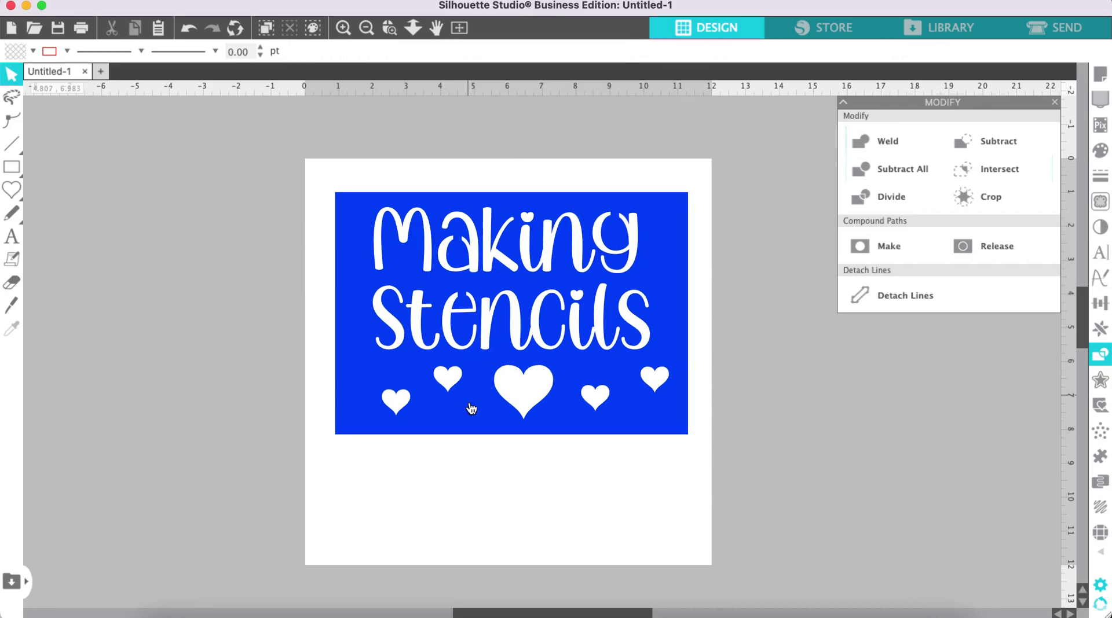
left_click_drag(472, 409, 459, 403)
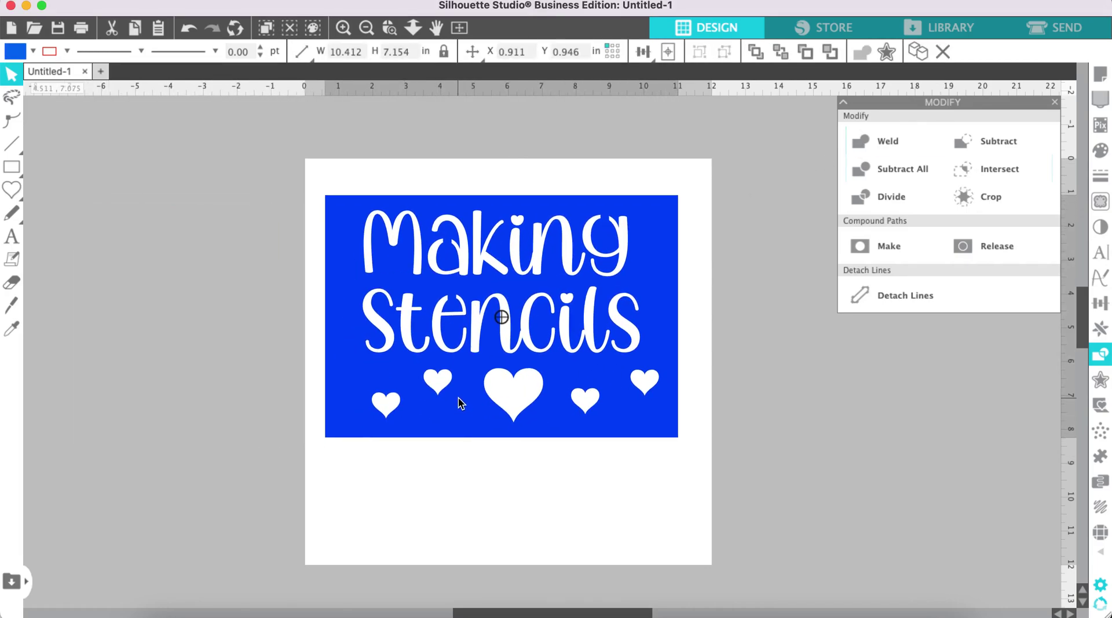
left_click_drag(458, 399, 471, 399)
key("Escape")
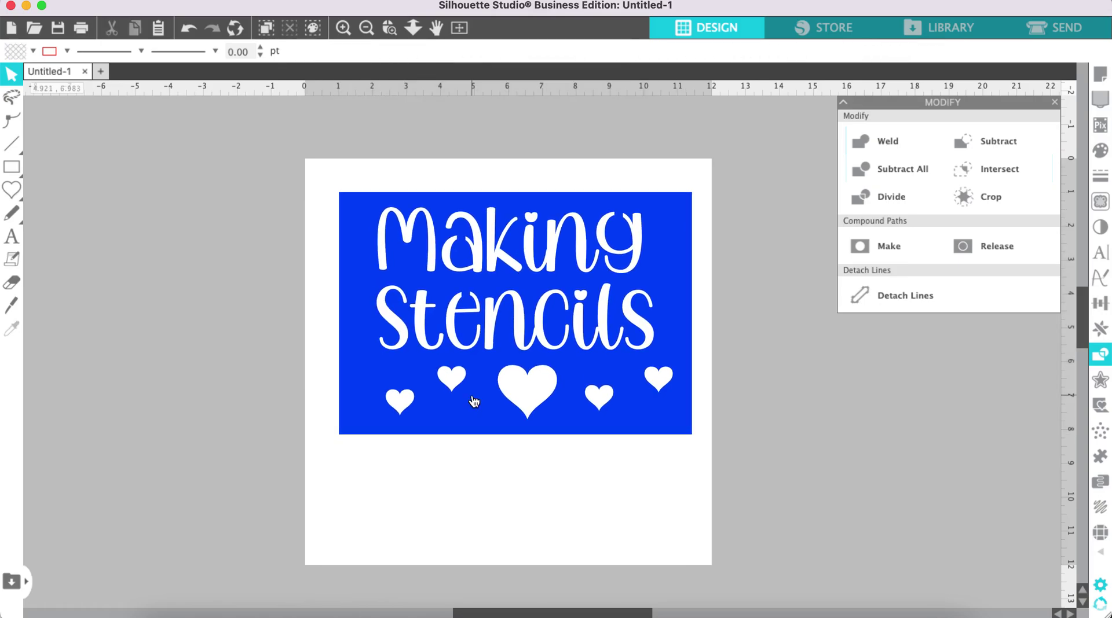